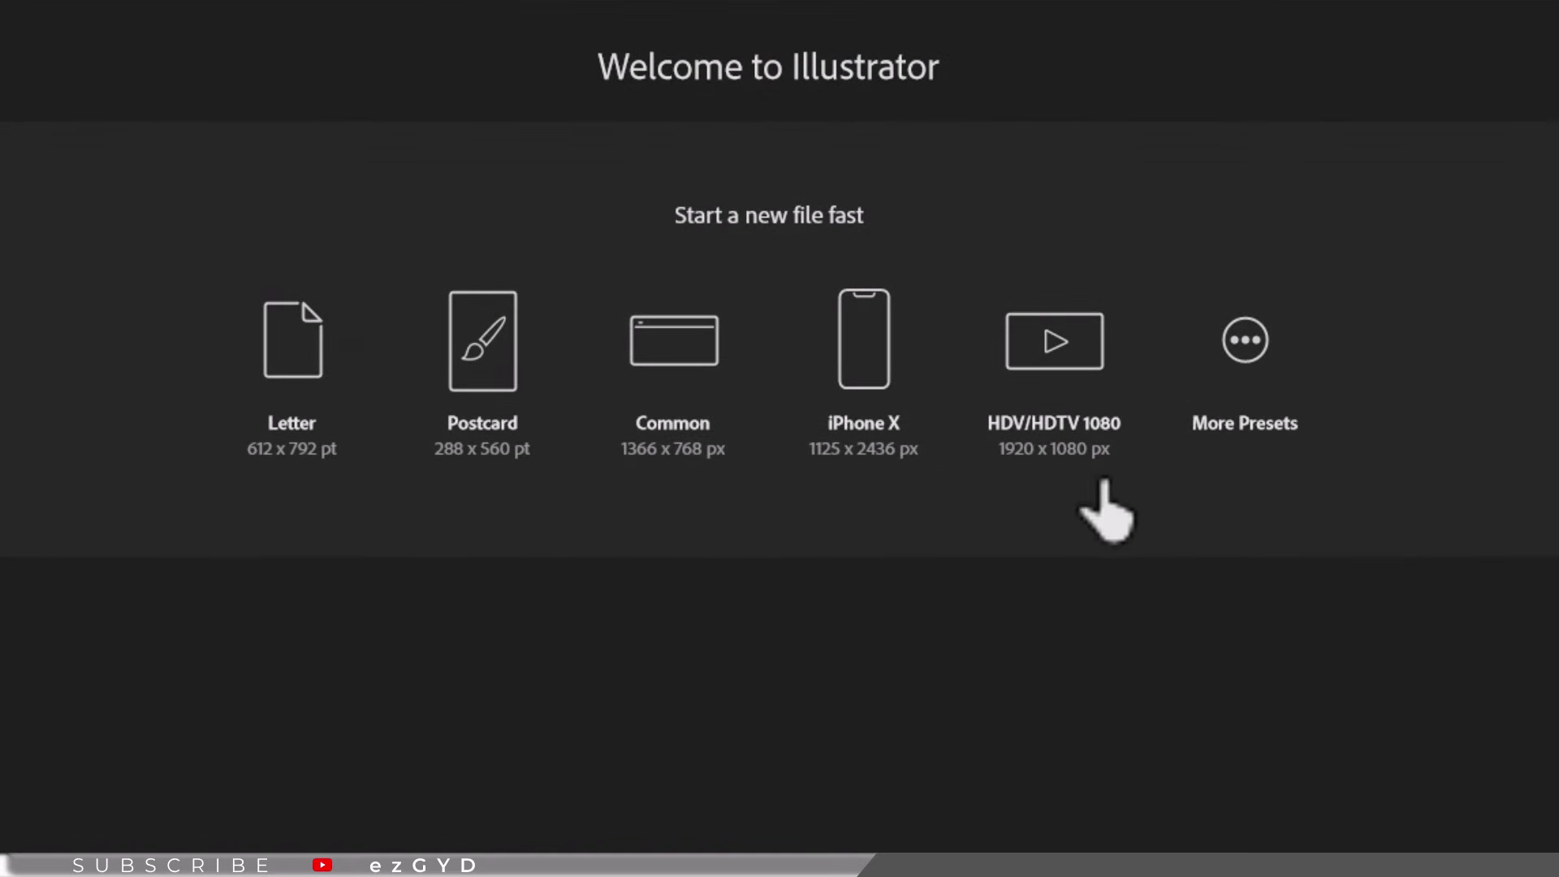
Create a 1366 x 768 px Common document with a 1265 x 675 px rectangle centred at X 683, Y 384.
left_click(689, 426)
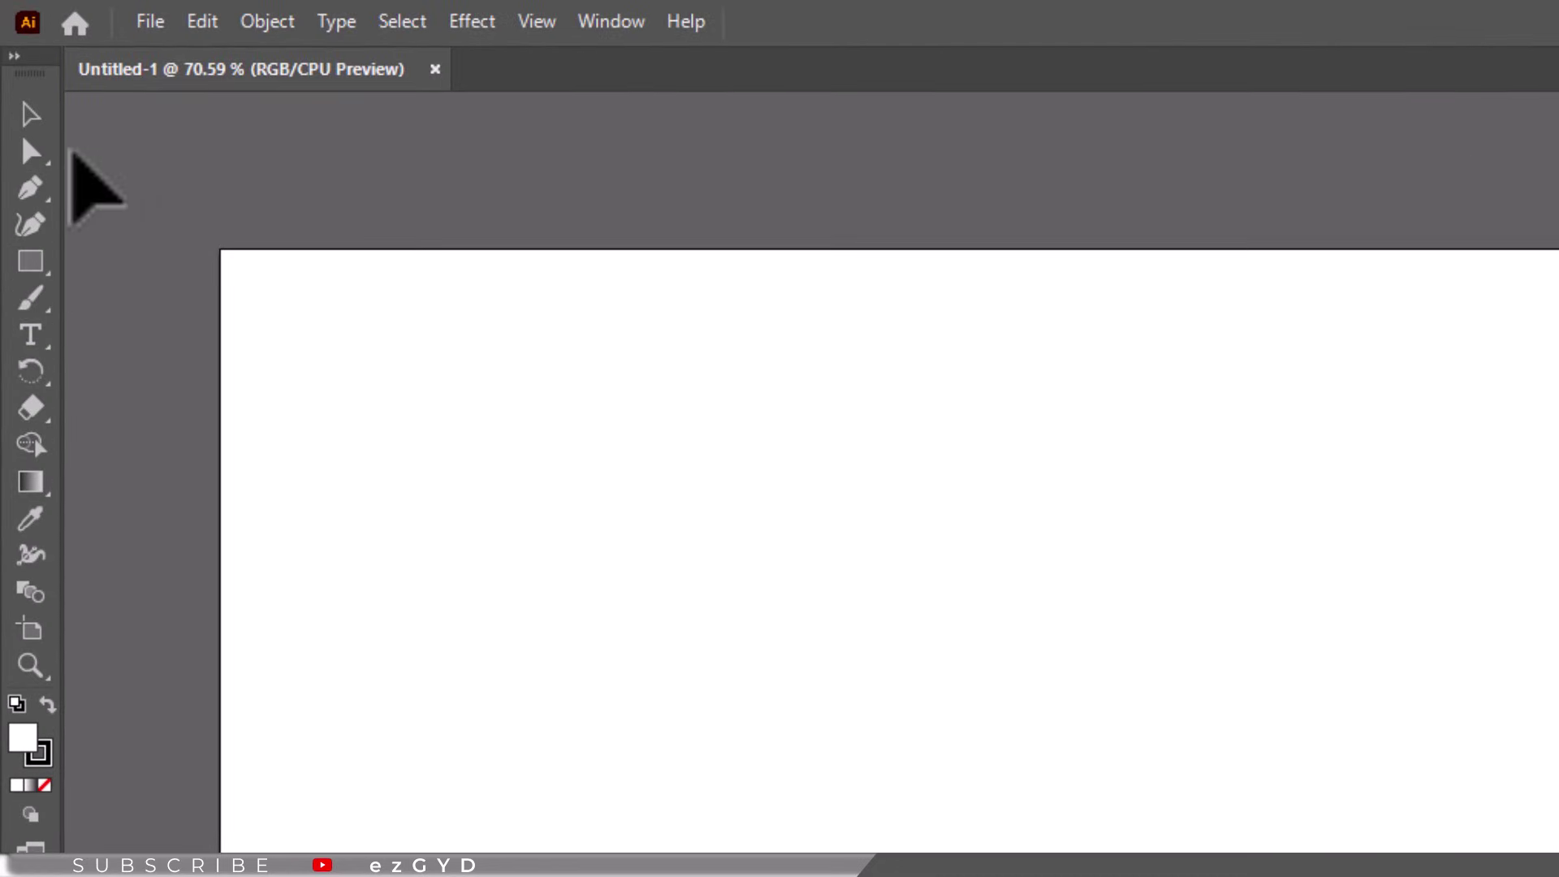
left_click(34, 267)
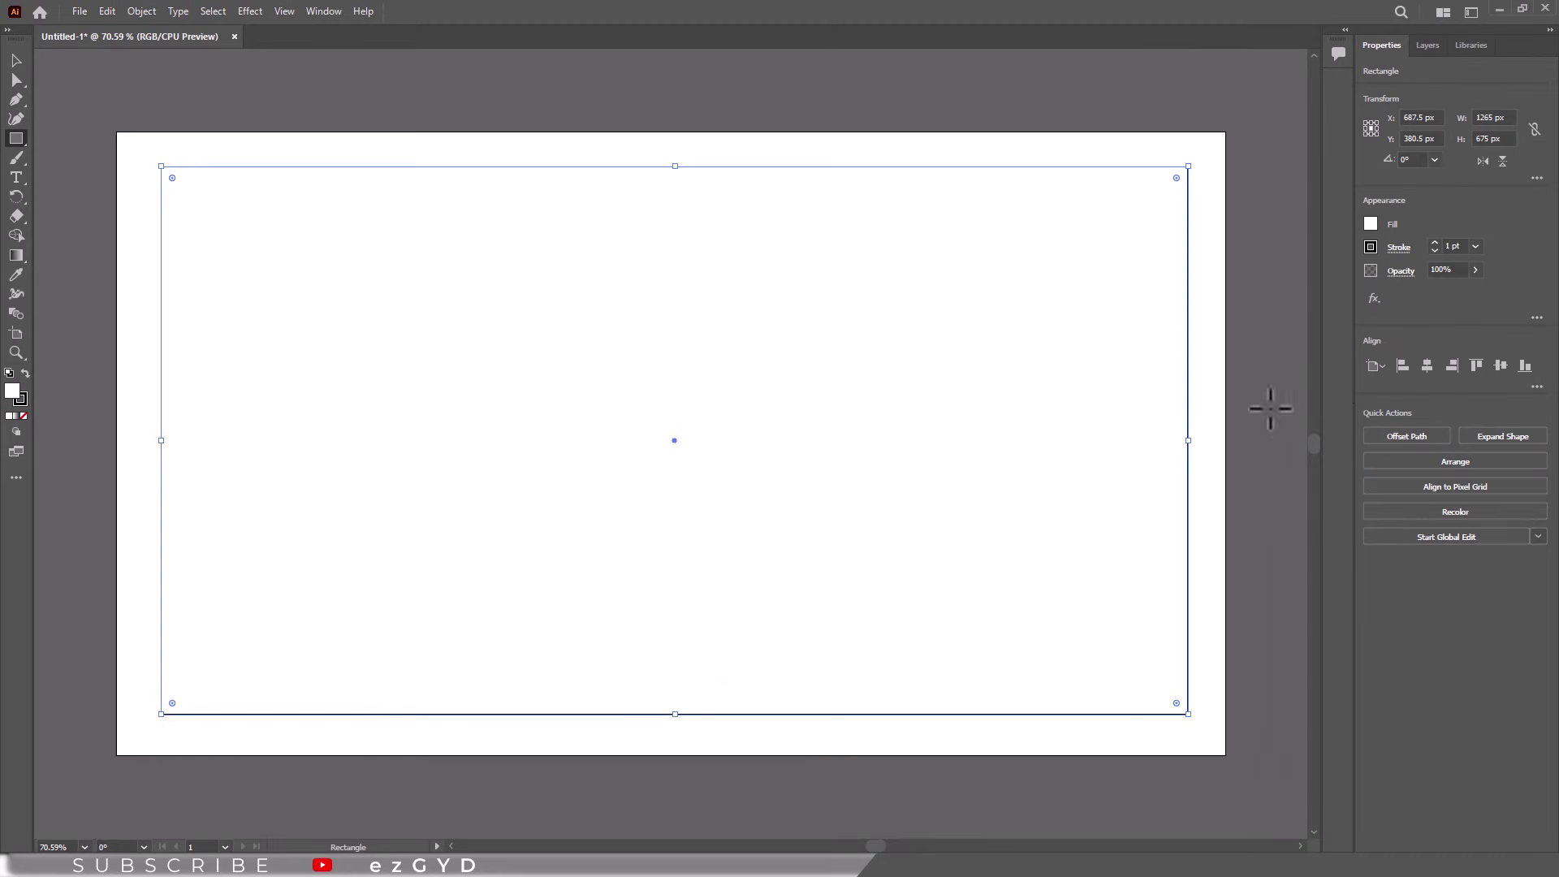
left_click(1427, 367)
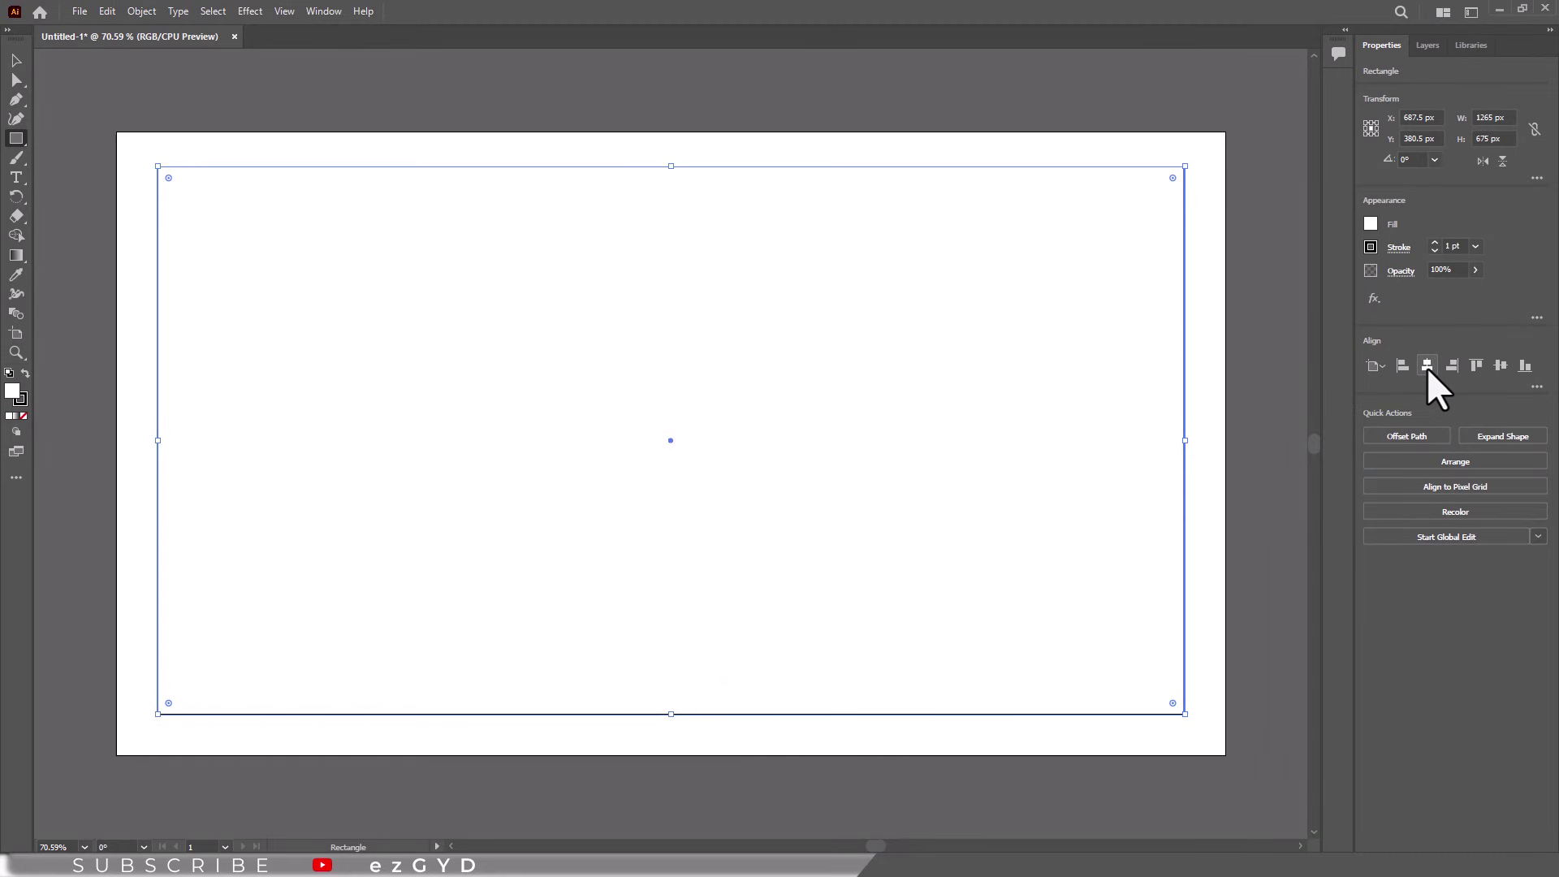
left_click(1499, 366)
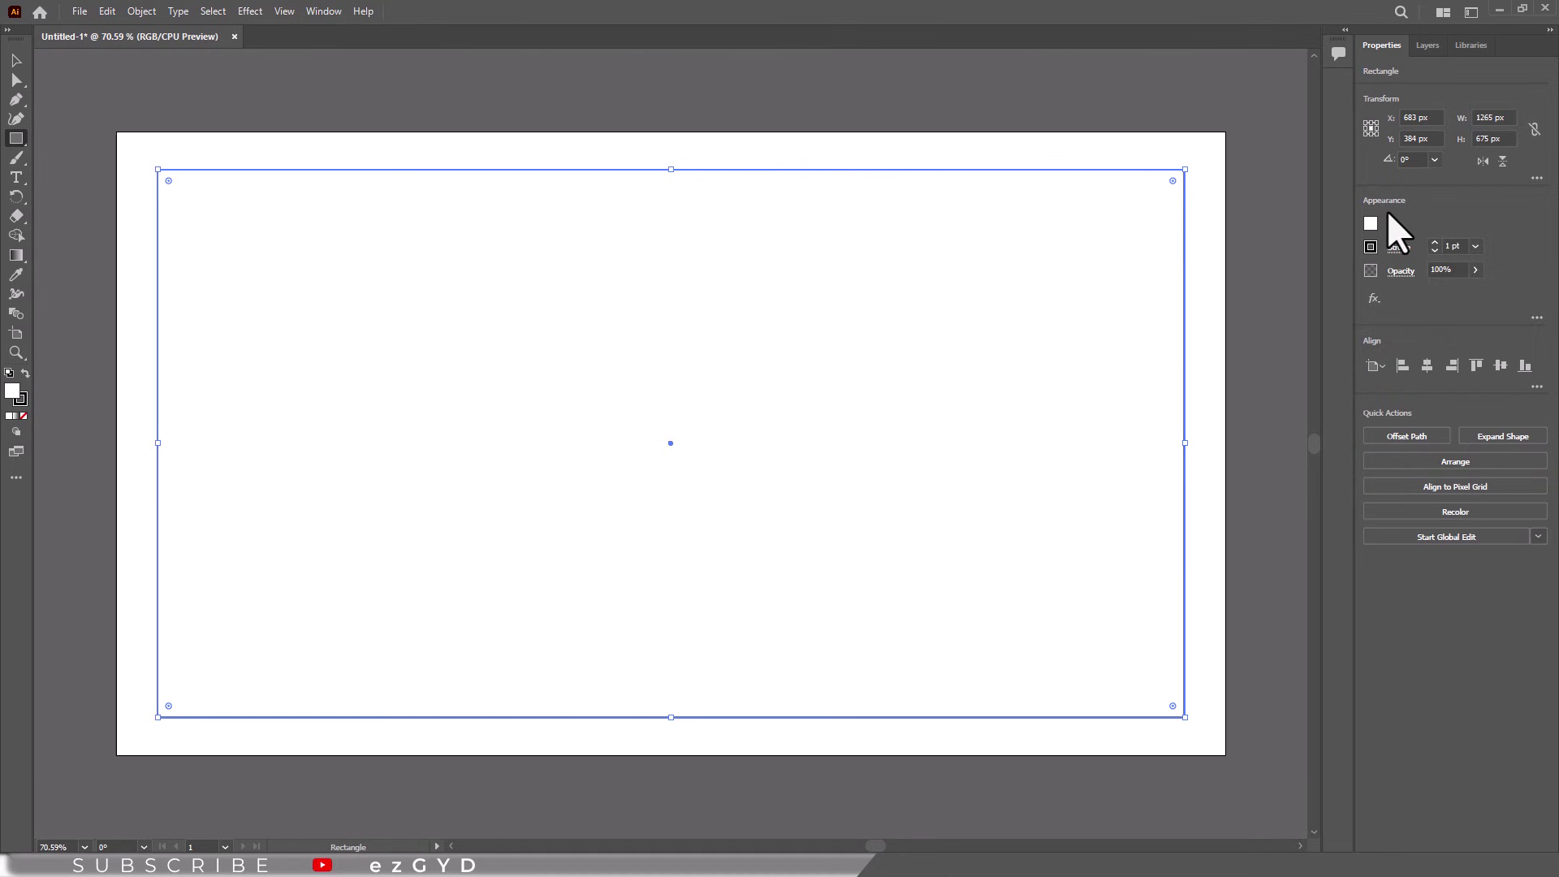
Give the rectangle a 10 pt crimson stroke, briefly trying orange-red first.
left_click(1476, 247)
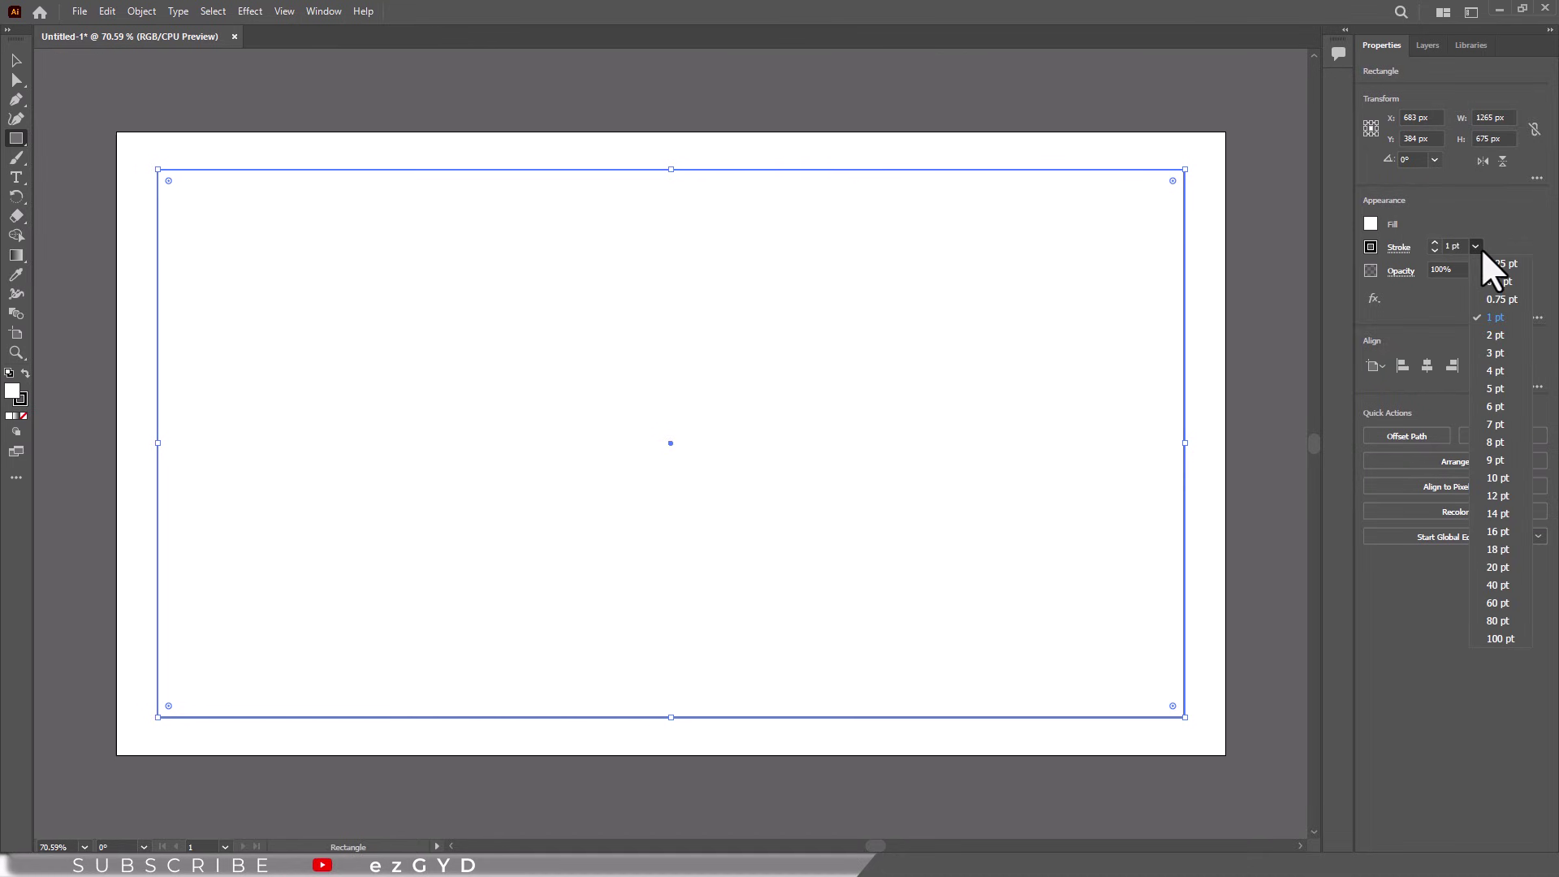
left_click(1497, 478)
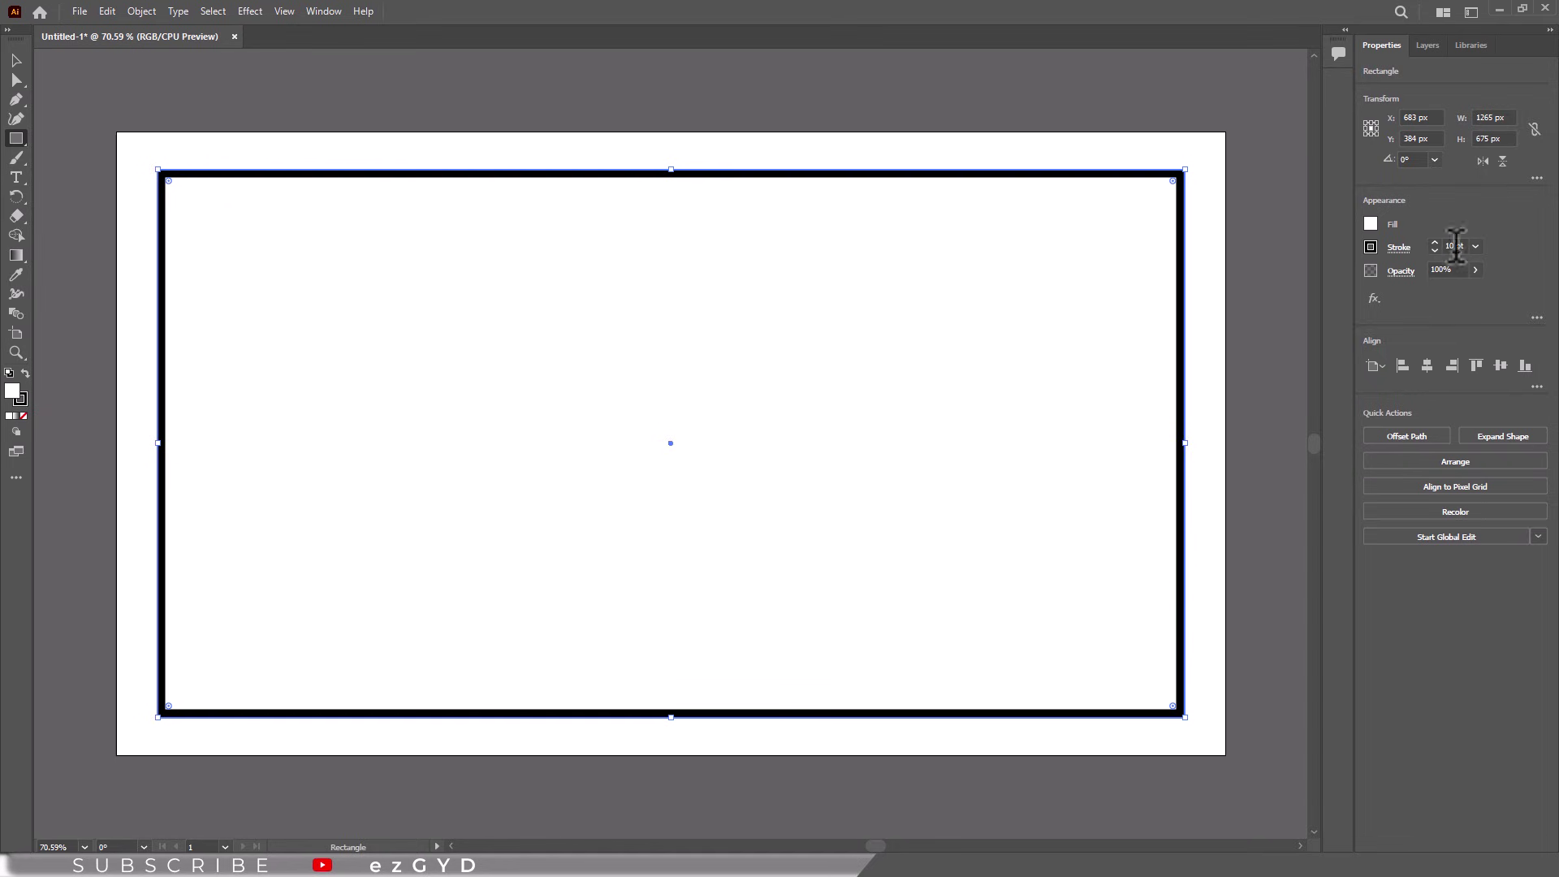
left_click(1371, 247)
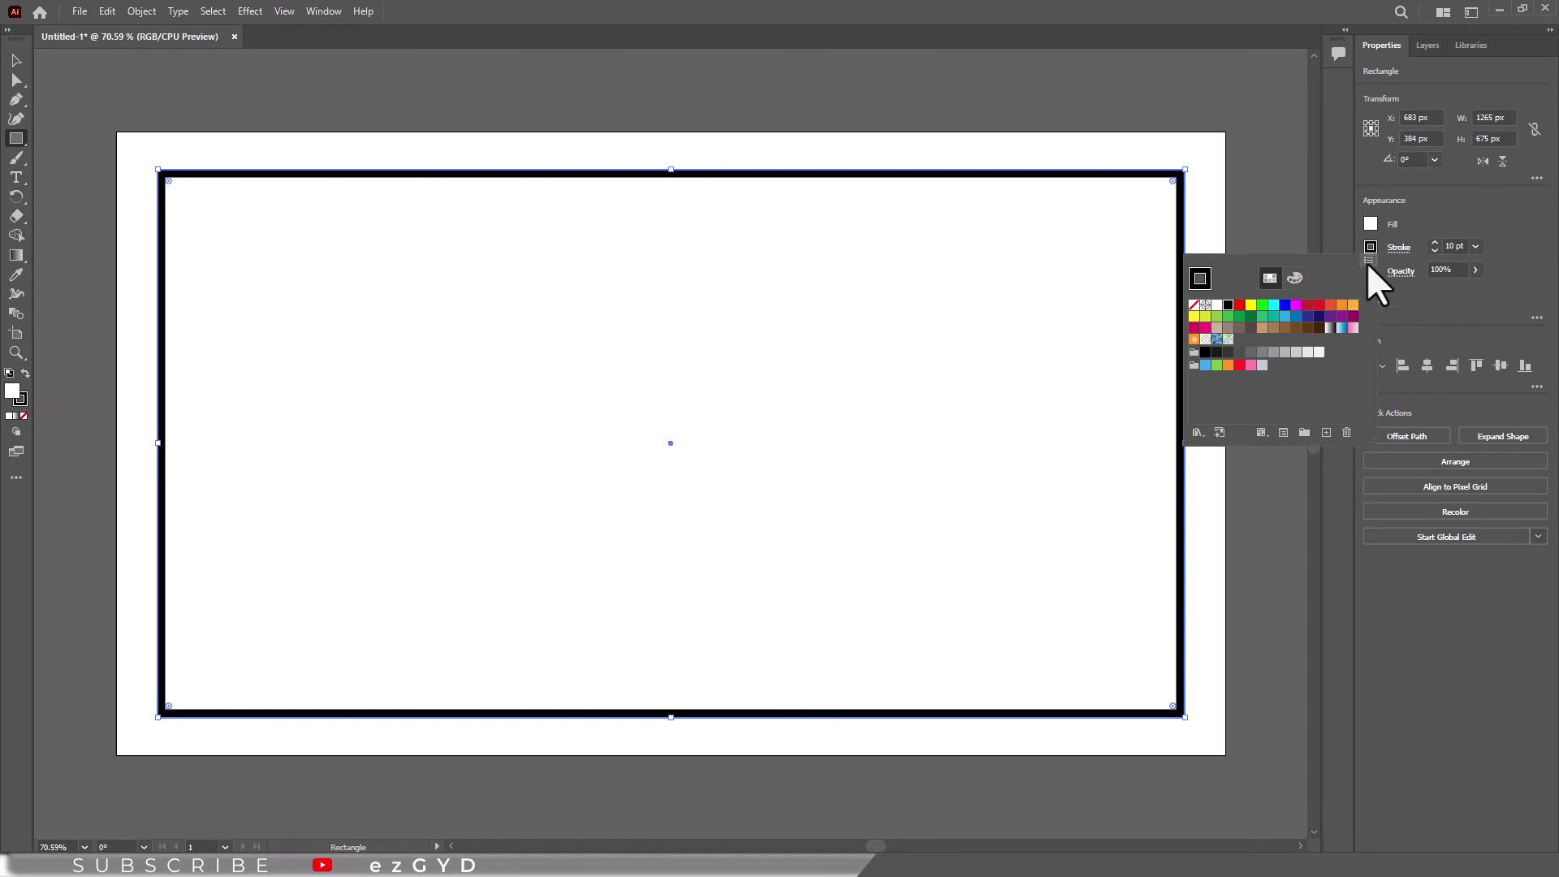
left_click(1320, 305)
left_click(1331, 306)
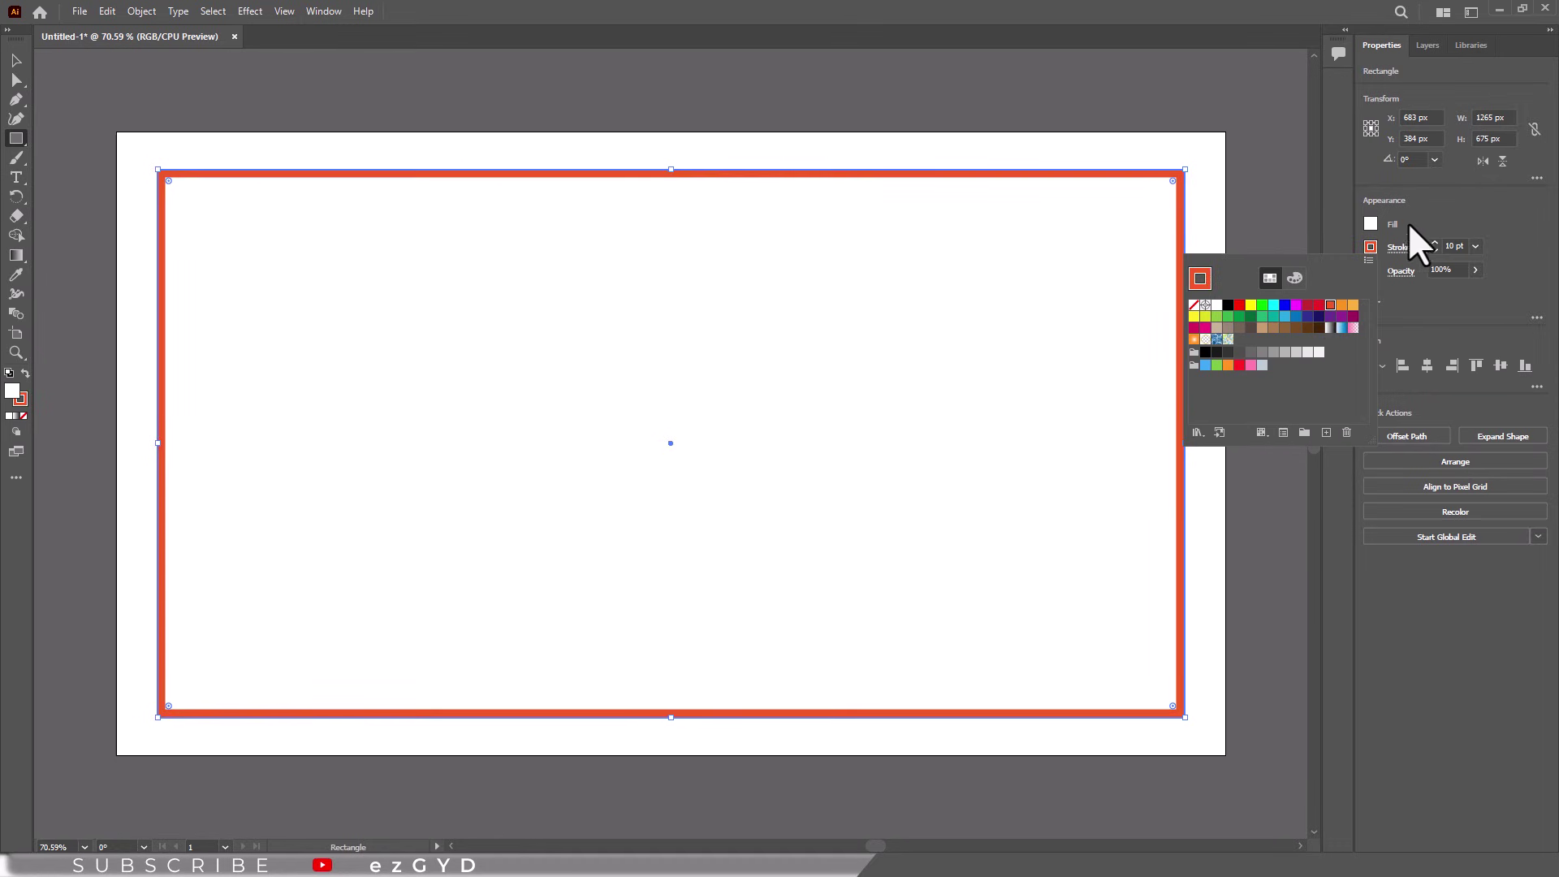
left_click(1320, 306)
Try a dashed stroke with exact dash and gap lengths, then turn it back to solid.
left_click(1399, 247)
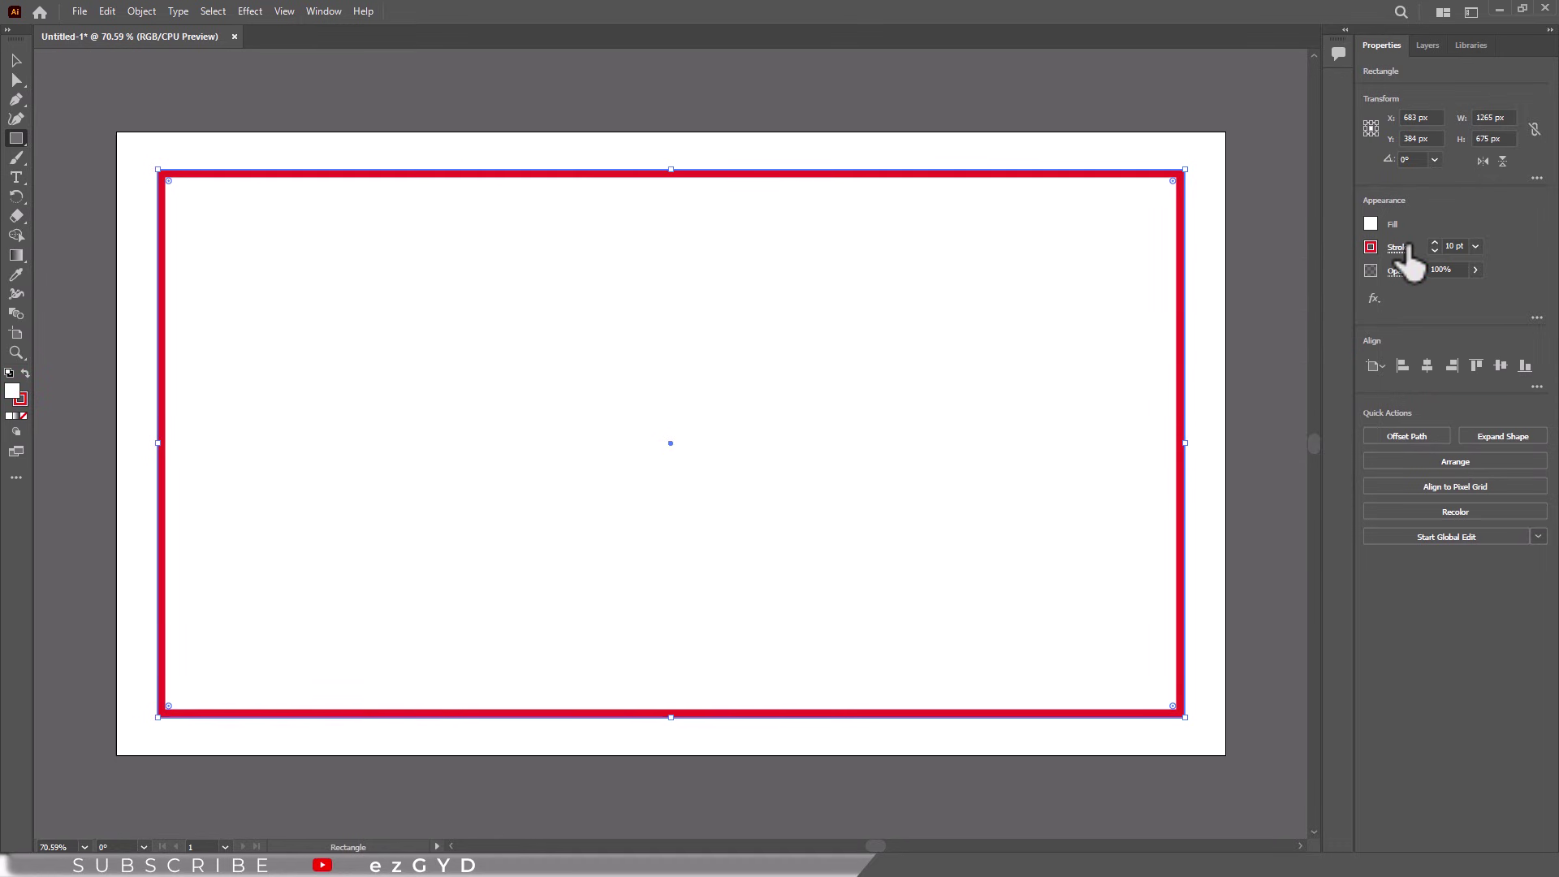
left_click(1399, 247)
left_click(1265, 361)
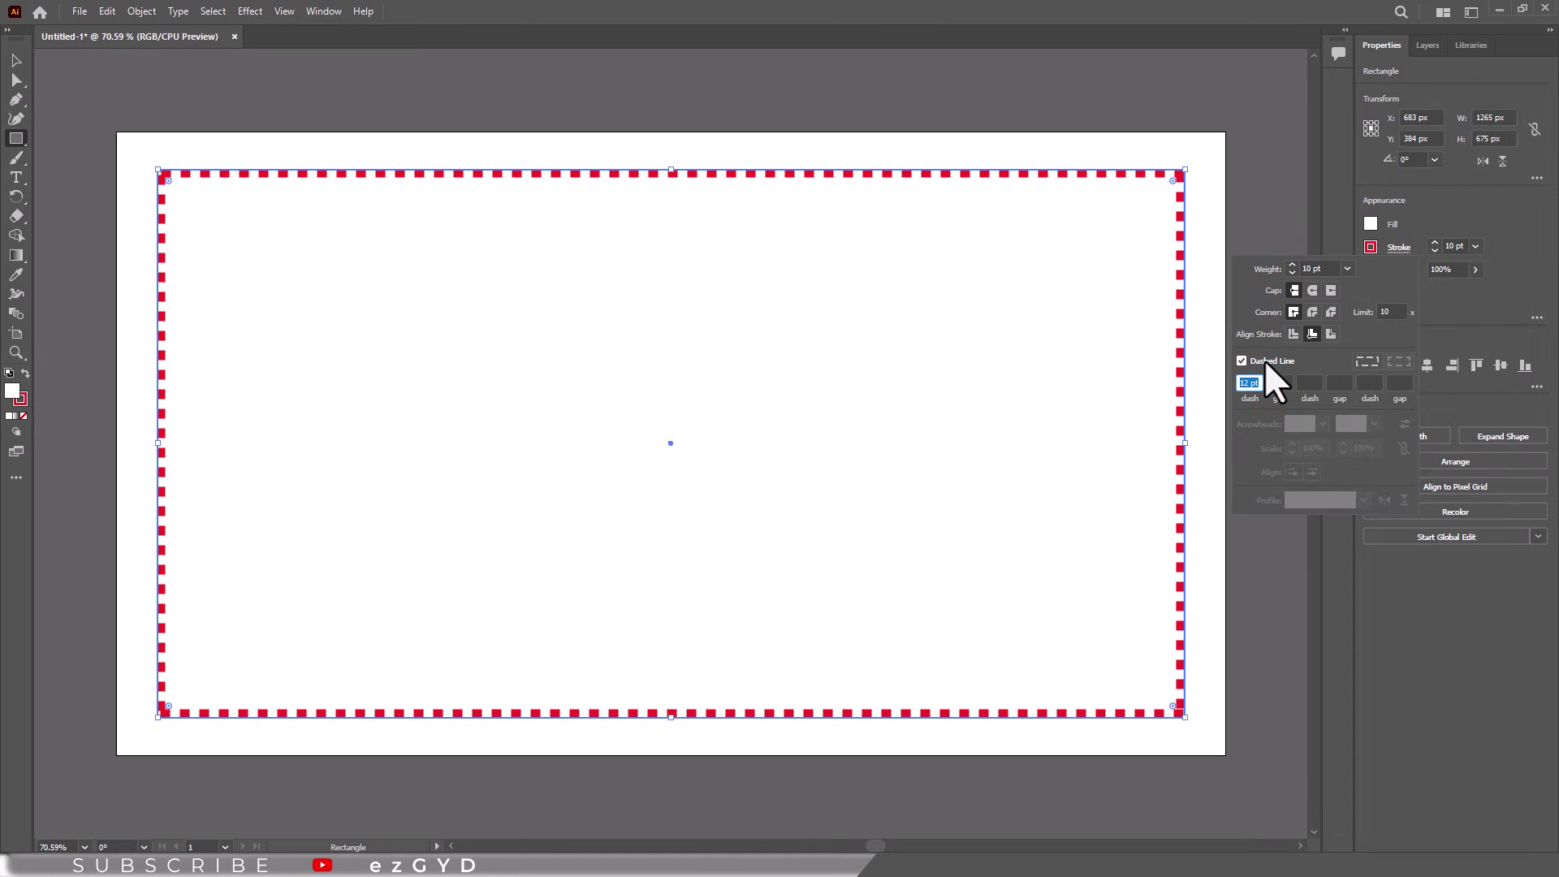
left_click(1370, 360)
left_click(1260, 362)
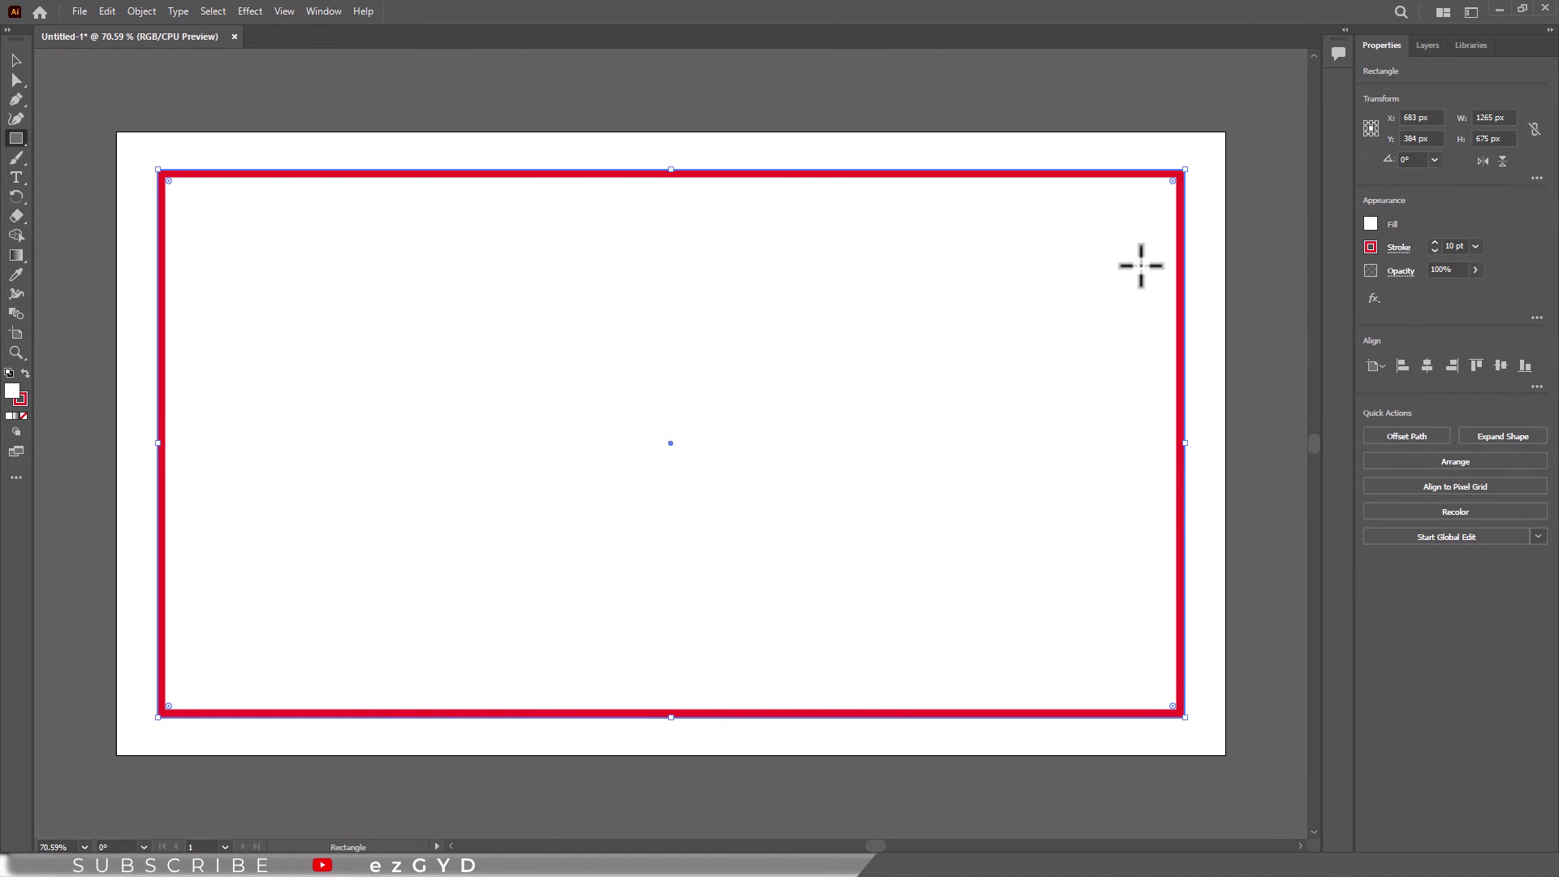
Show and enlarge the Brushes panel, then apply the rope border brush to the outline.
left_click(324, 11)
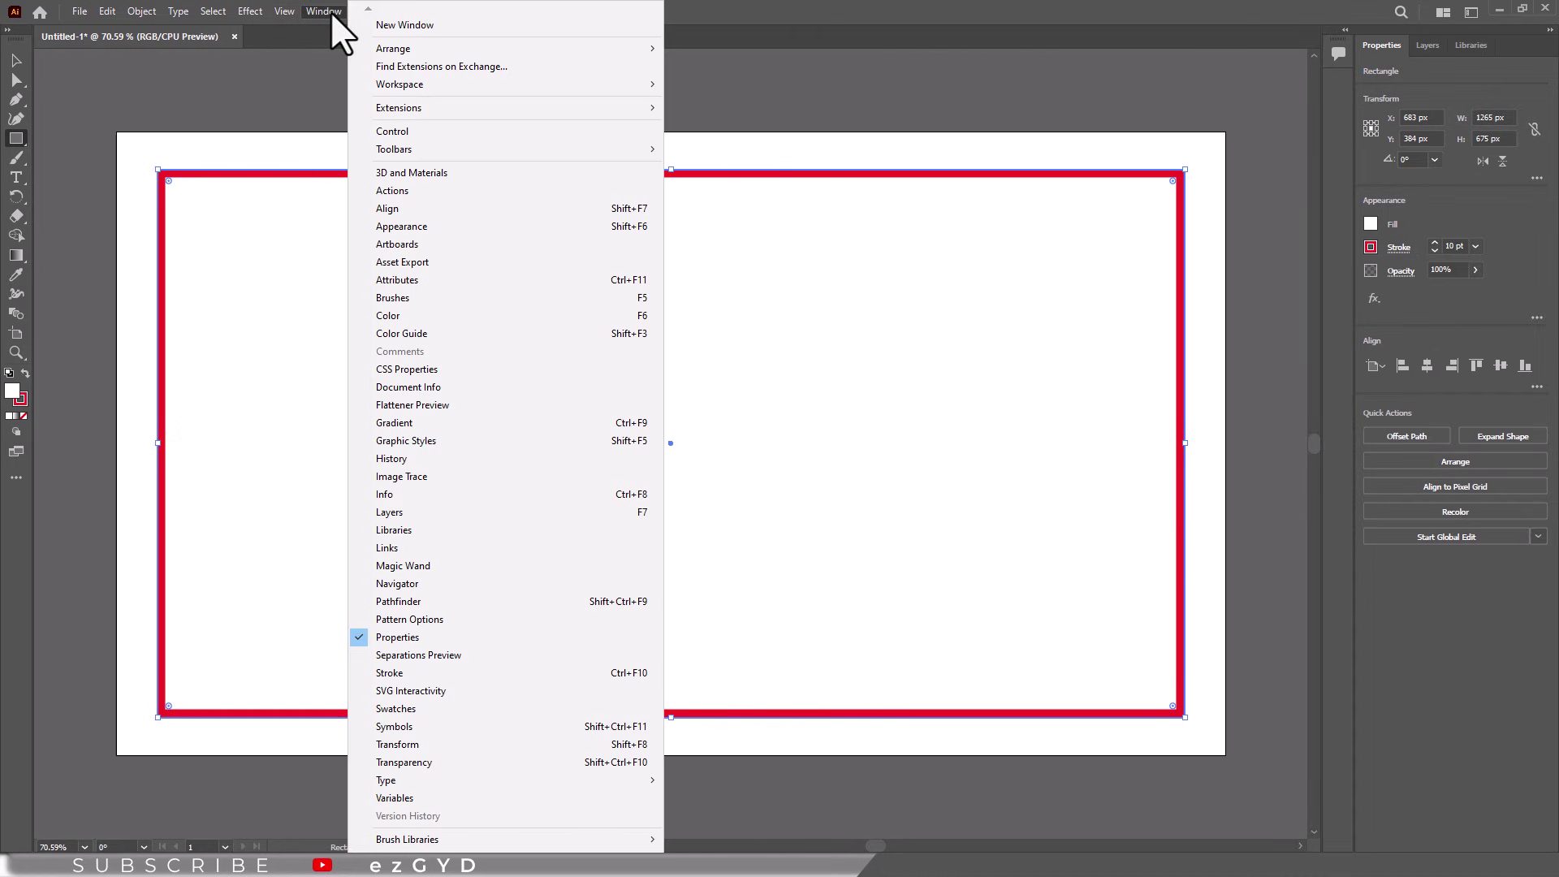
left_click(404, 298)
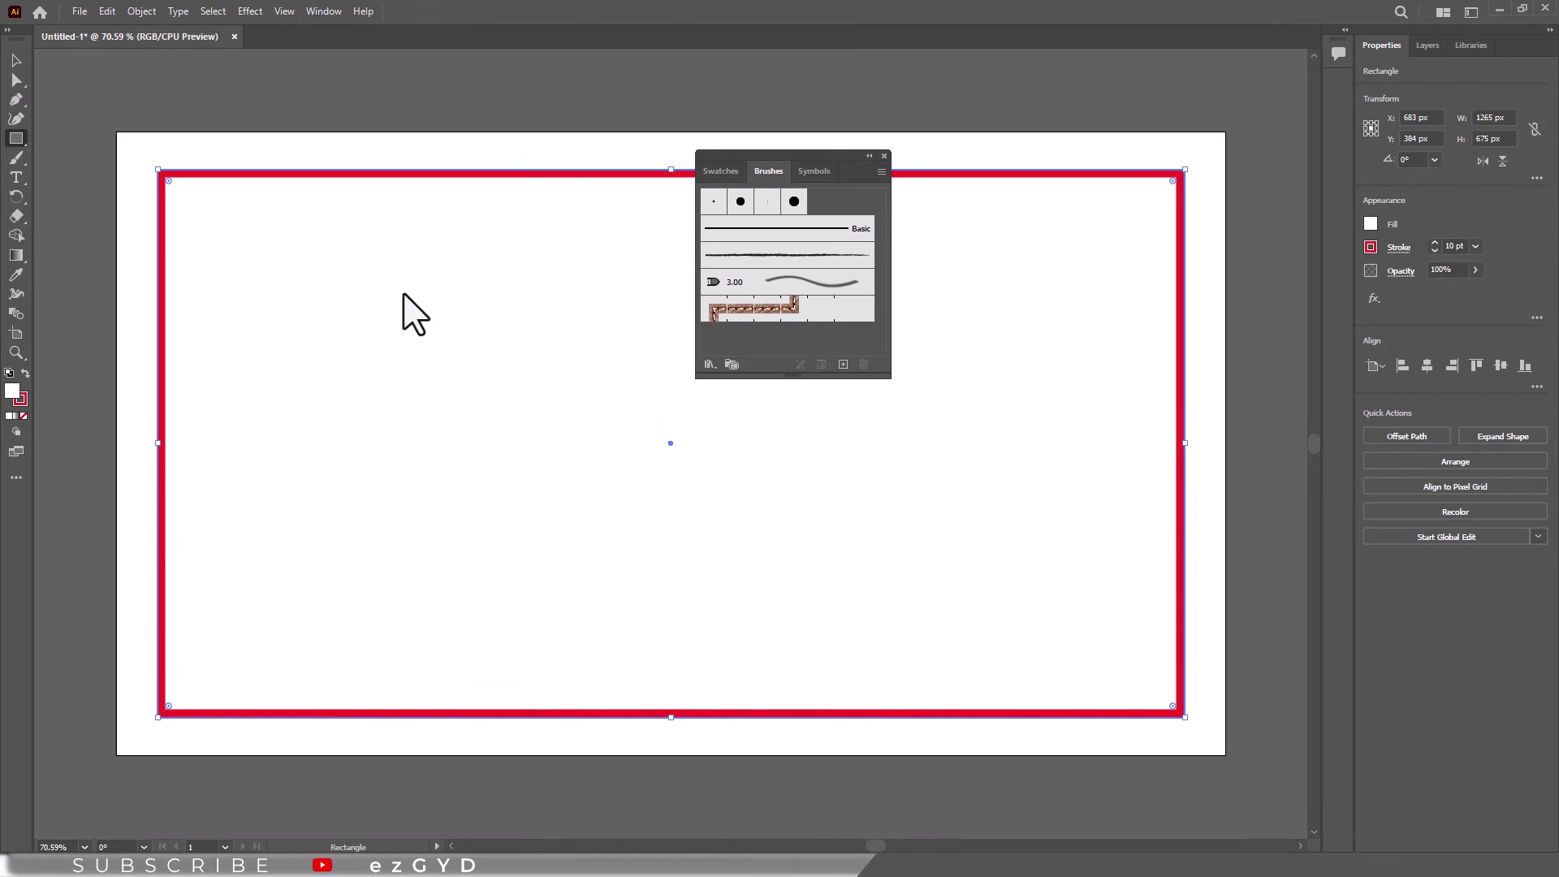
left_click_drag(773, 375, 764, 442)
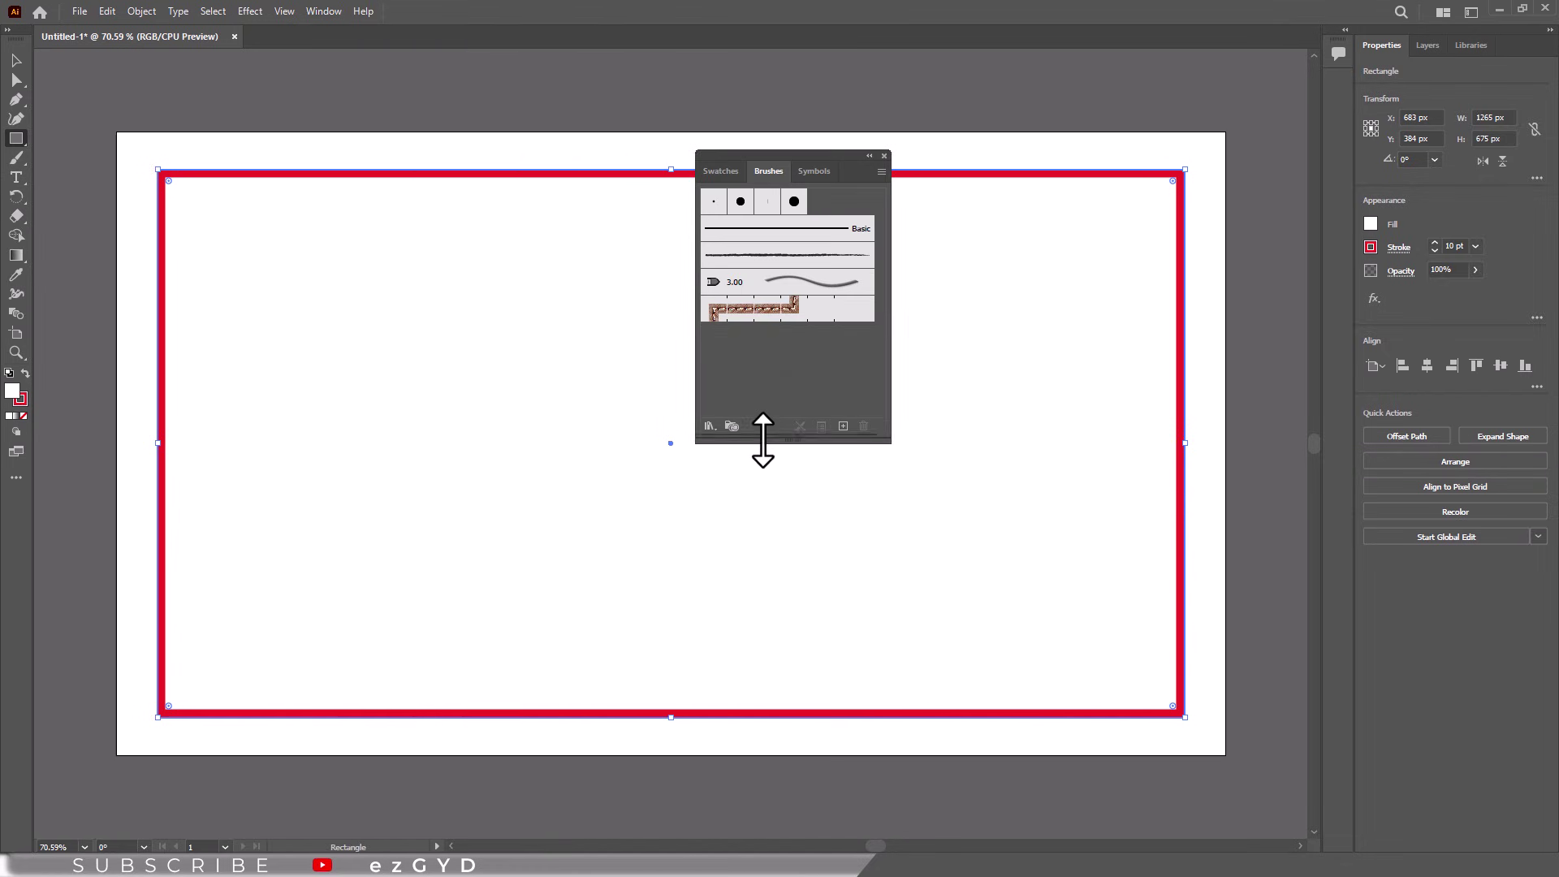
left_click(746, 316)
Replace it with the green triangle border brush from the Borders_Geometric library.
left_click(709, 429)
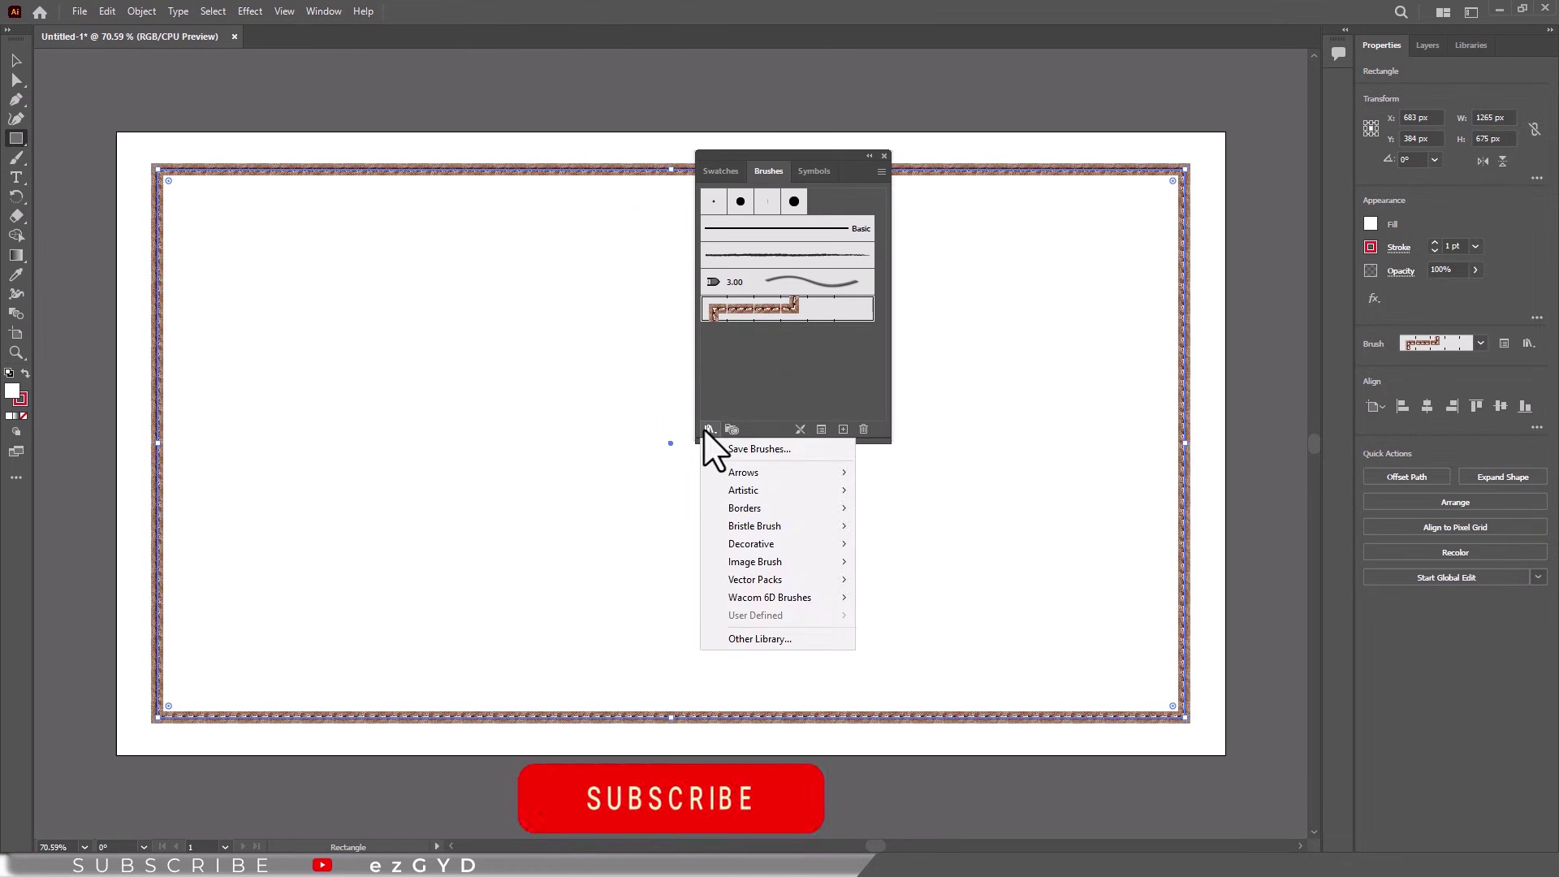
mouse_move(833, 509)
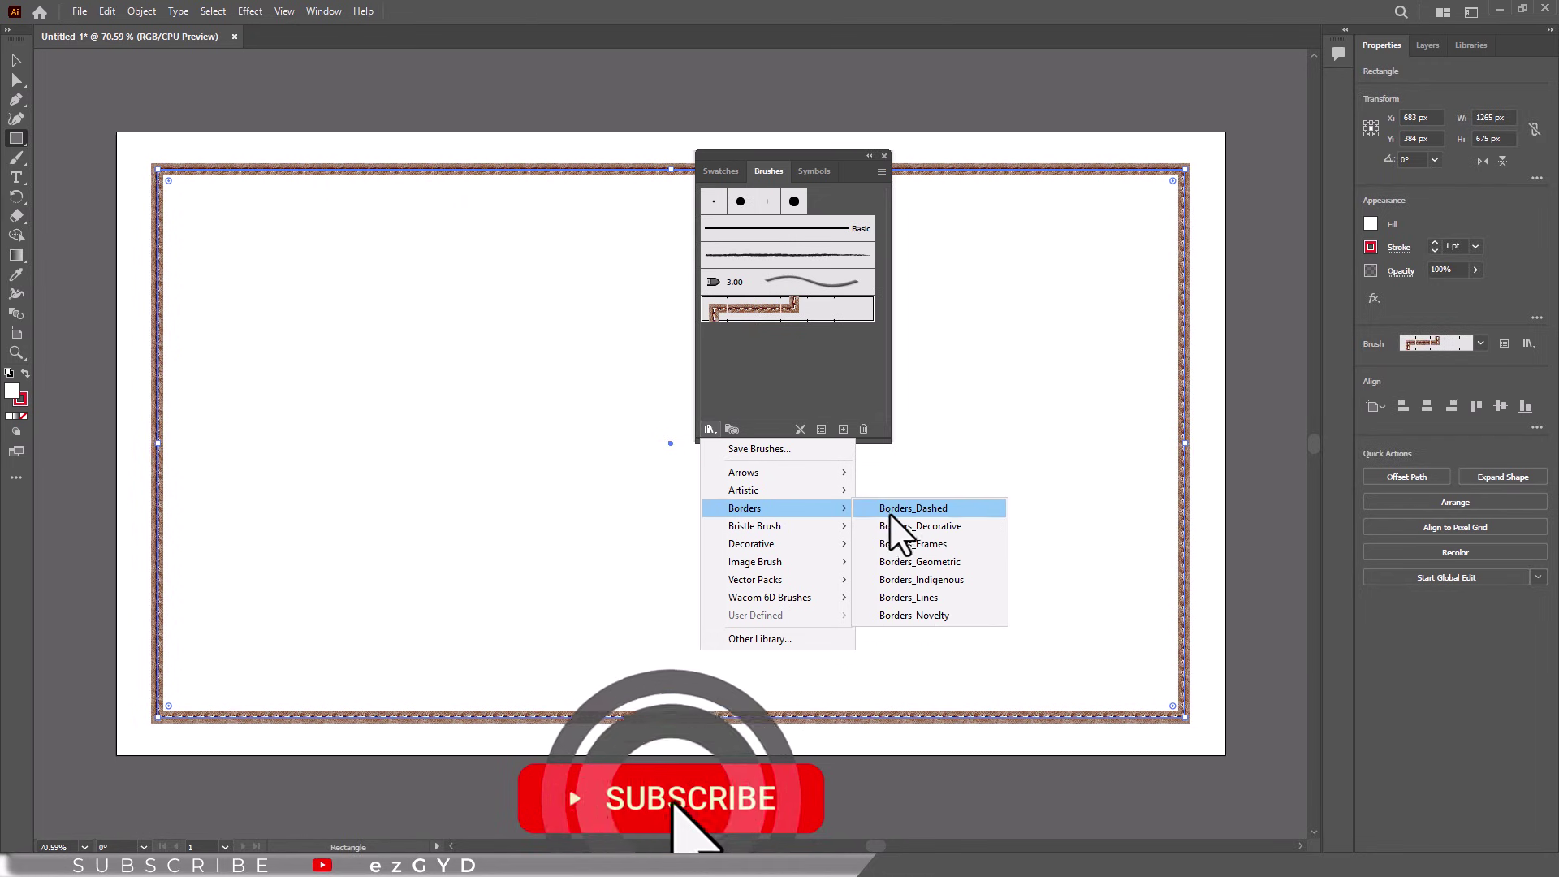
left_click(934, 562)
left_click_drag(785, 520, 780, 605)
left_click(755, 514)
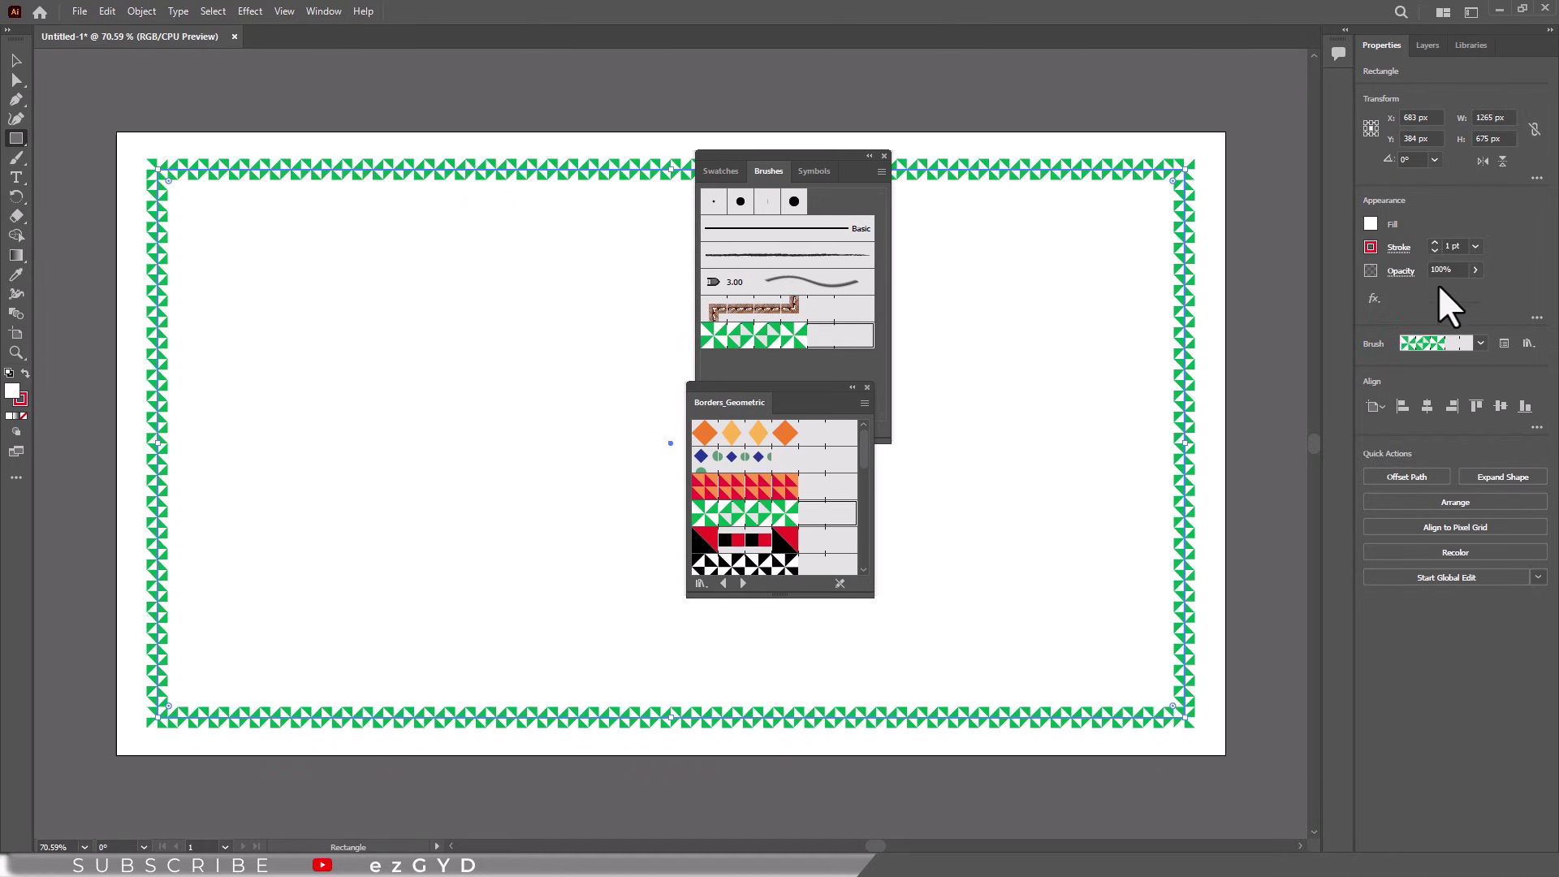
Set the triangle border's stroke weight to 2 pt.
left_click(1454, 245)
key("Up")
key("Up")
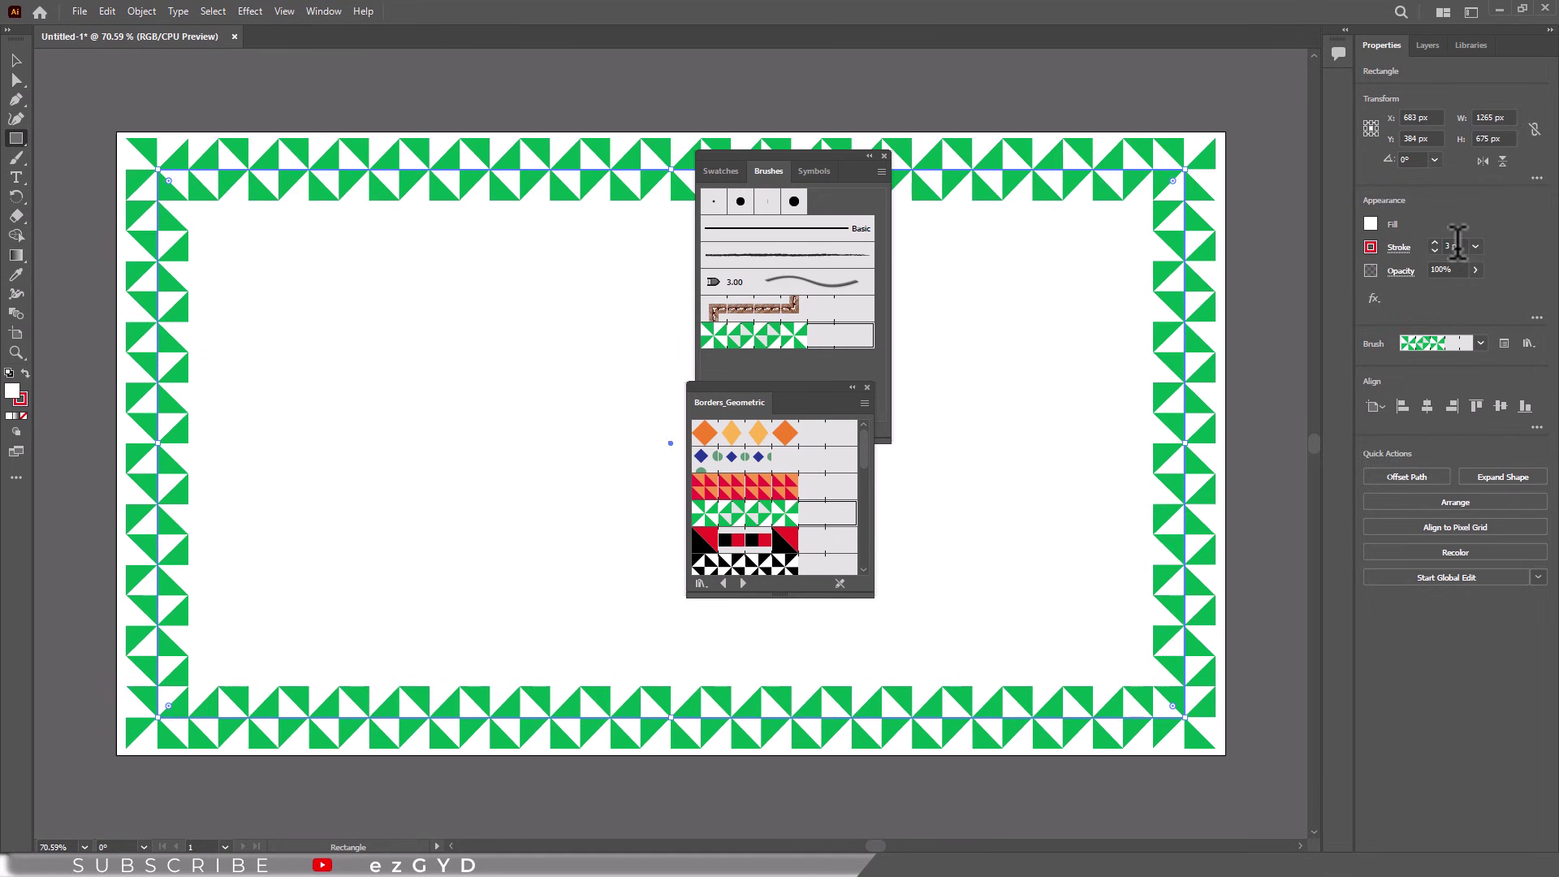
key("Down")
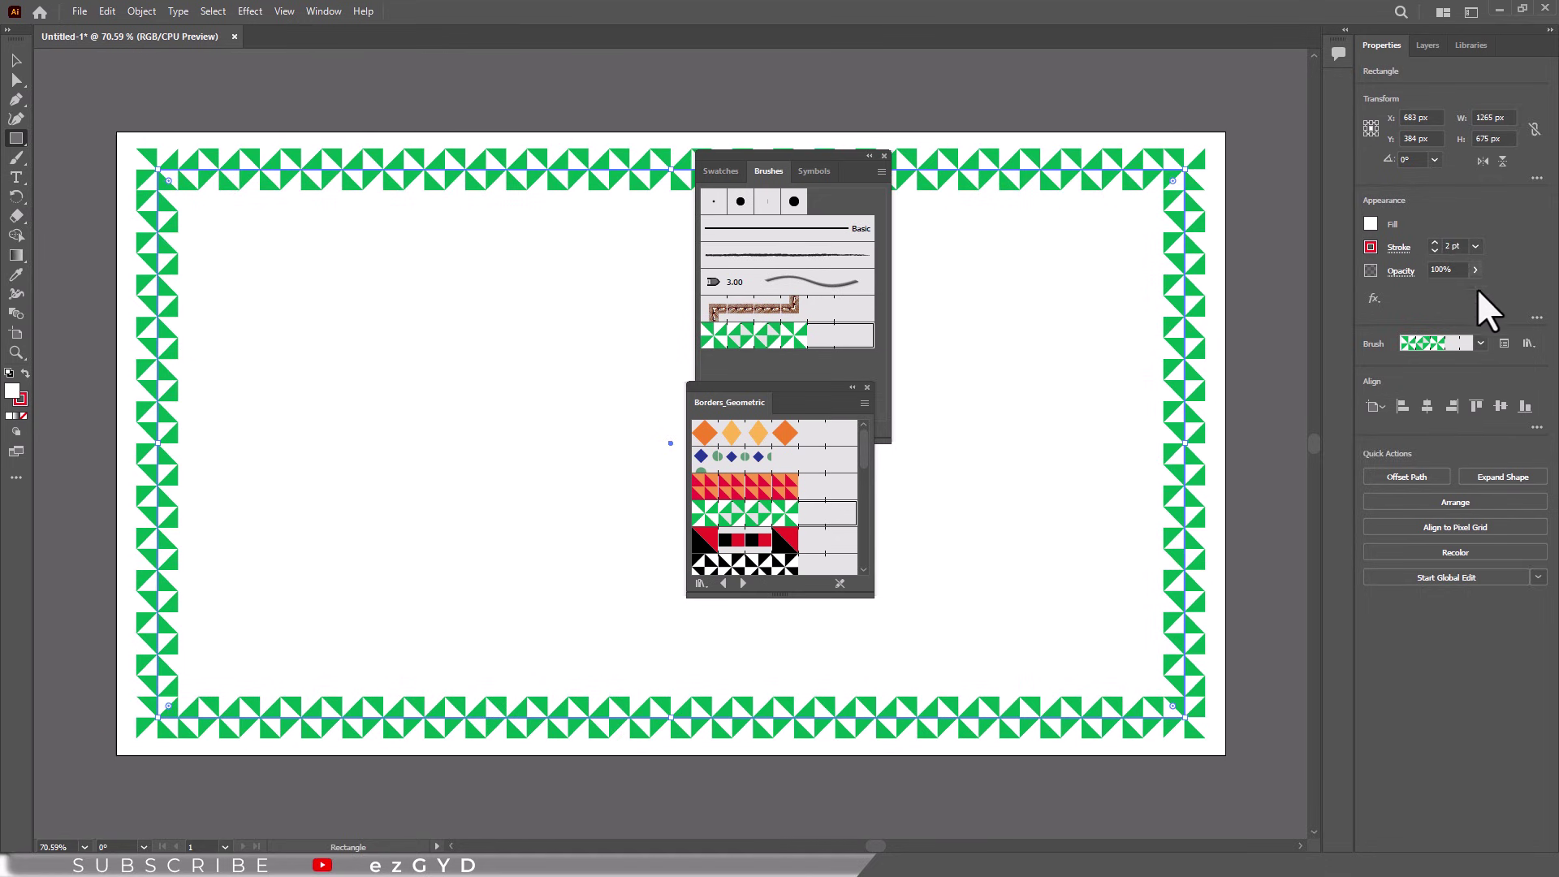
Change the pattern brush colorization from Tints to Tints and Shades and confirm.
left_click(1506, 346)
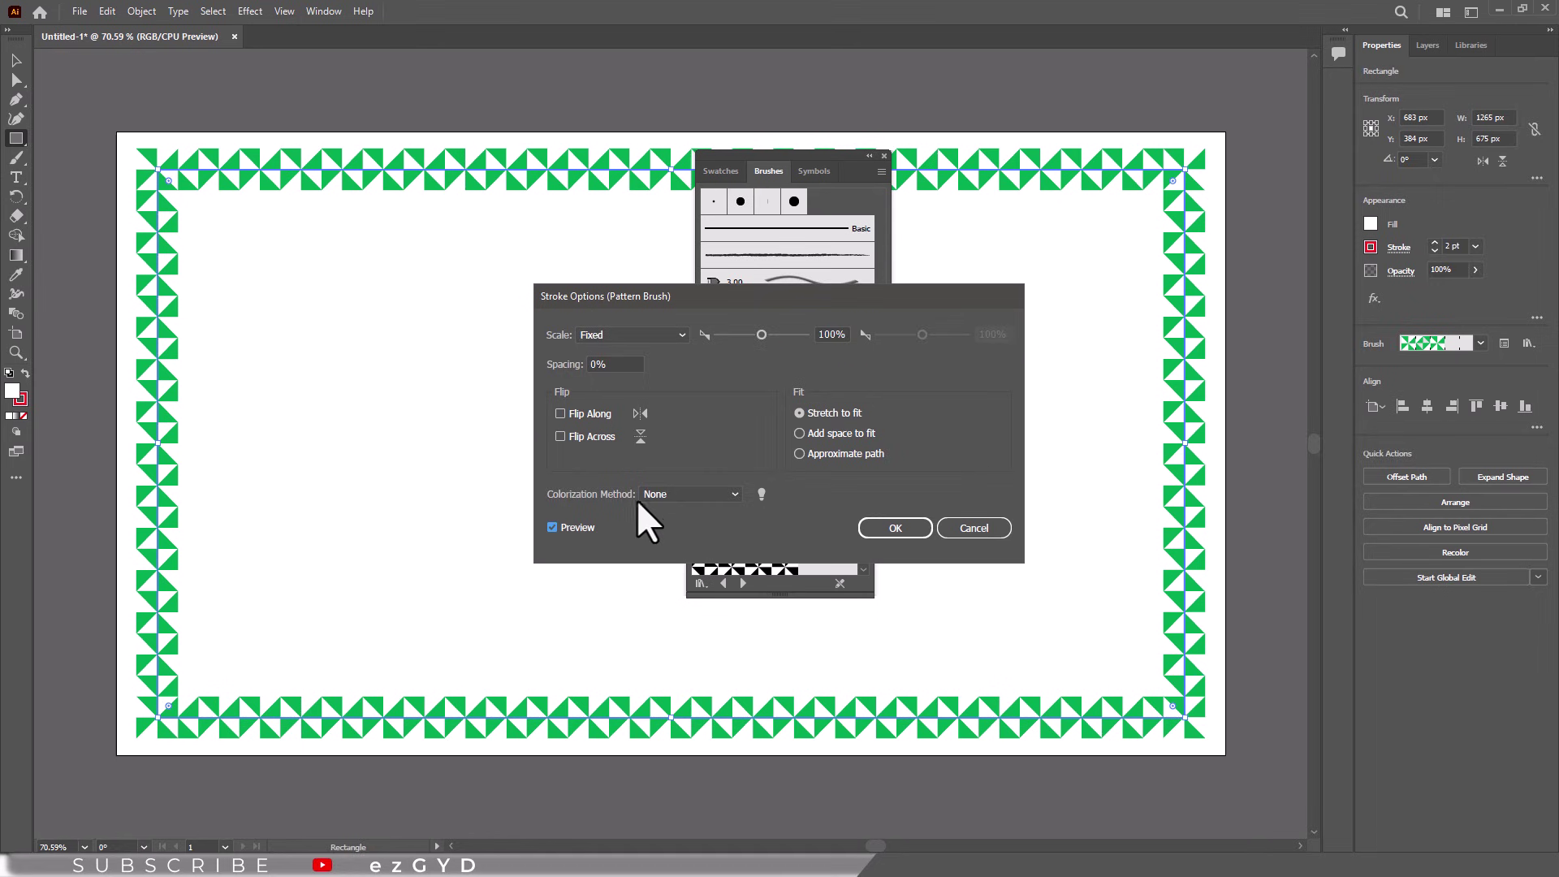
left_click(656, 492)
left_click(657, 535)
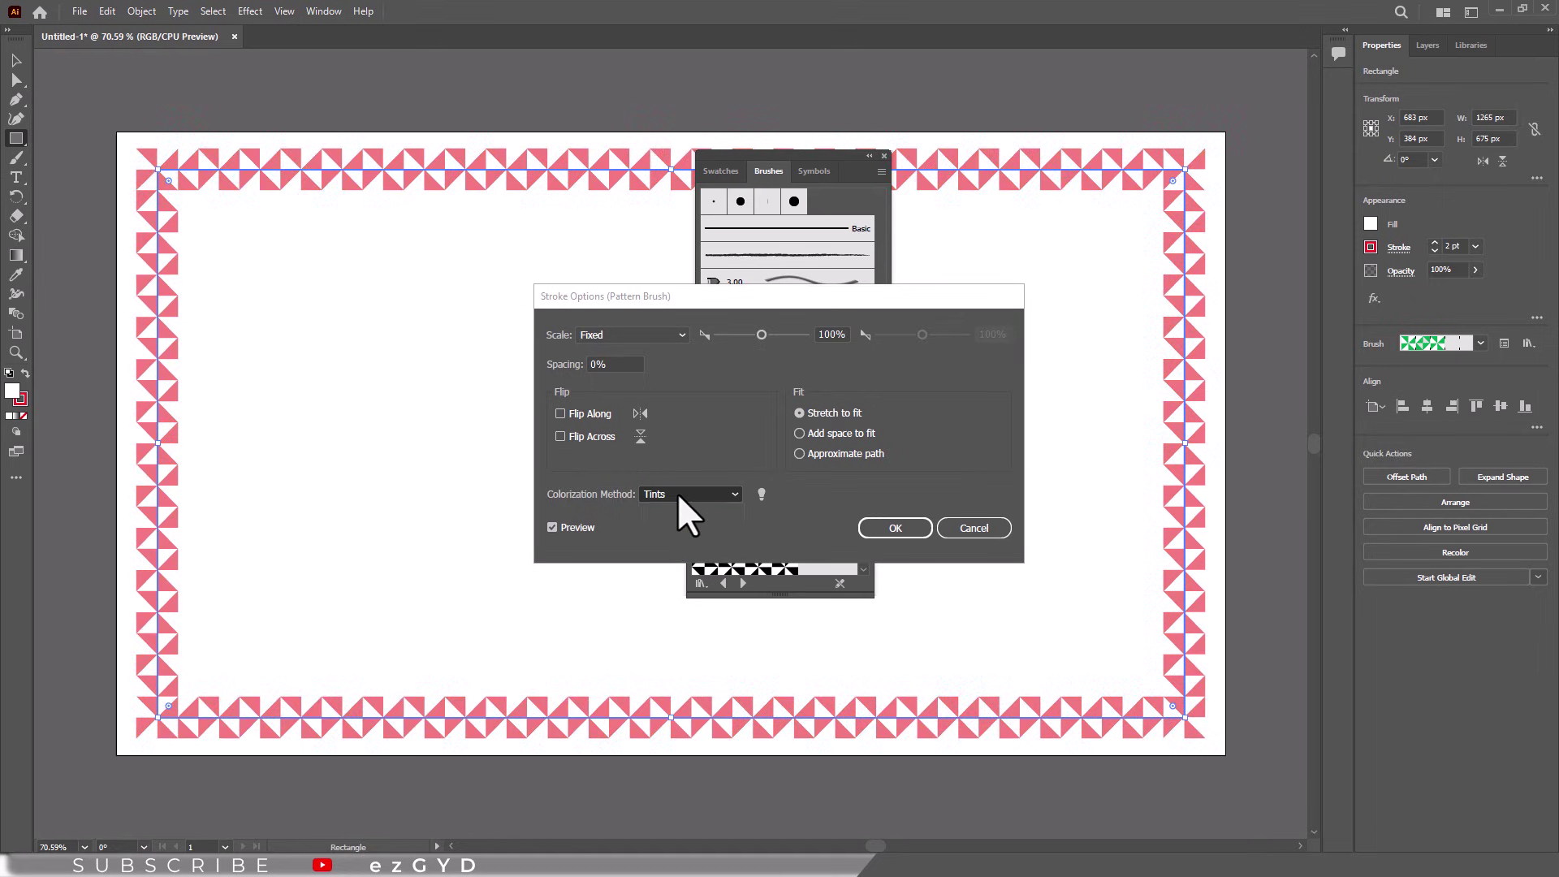
left_click(677, 492)
left_click(686, 541)
left_click(894, 529)
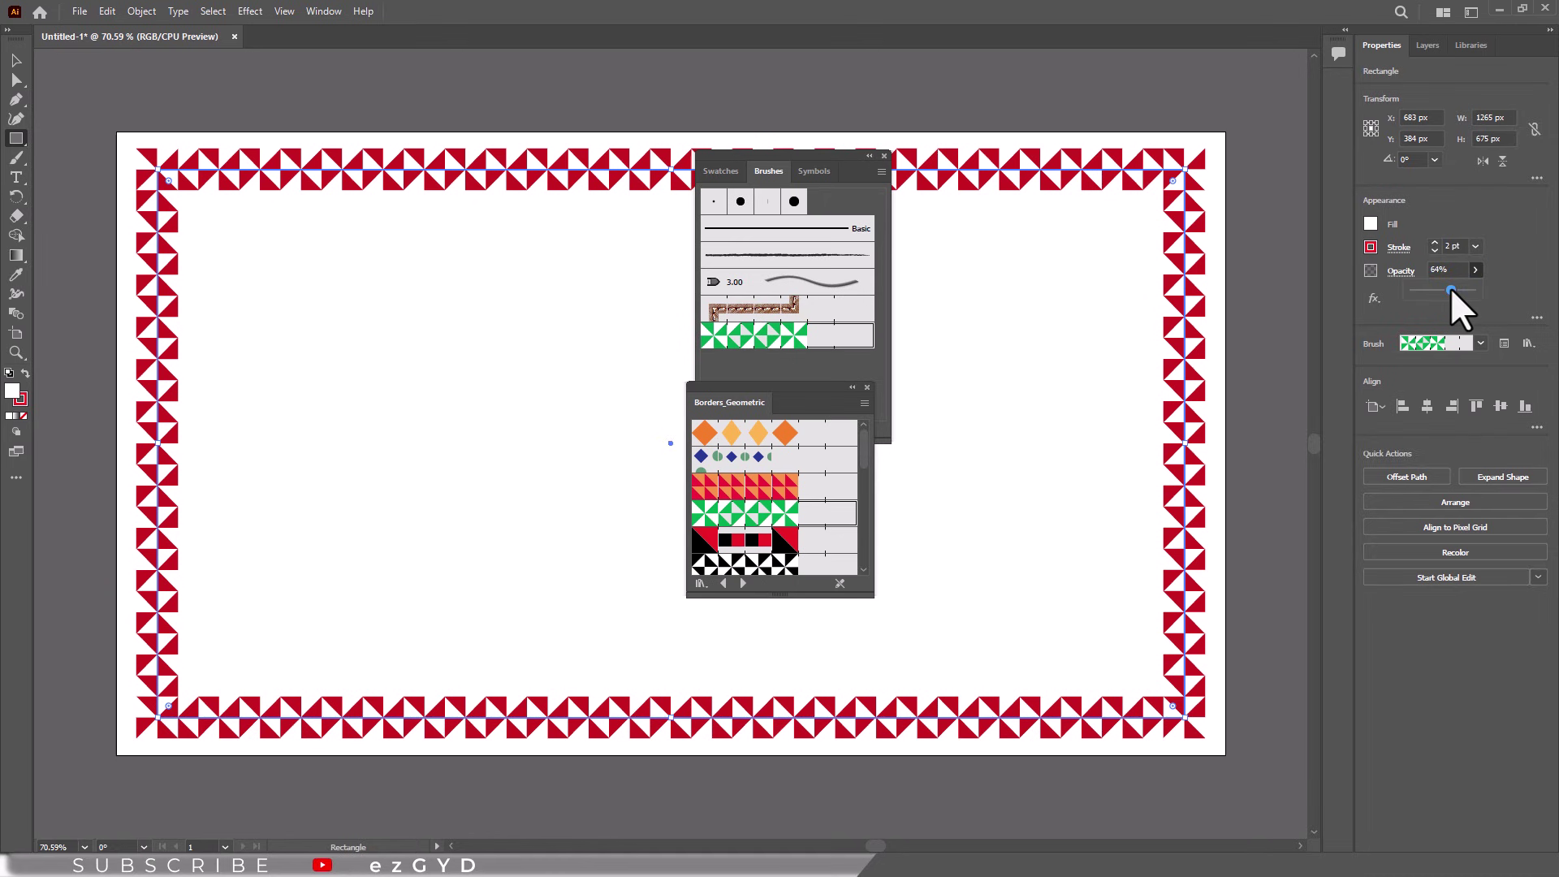
Lower the border's opacity to 64%, leaving the blending mode at Normal.
left_click_drag(1450, 286, 1451, 286)
key("v")
left_click(1401, 278)
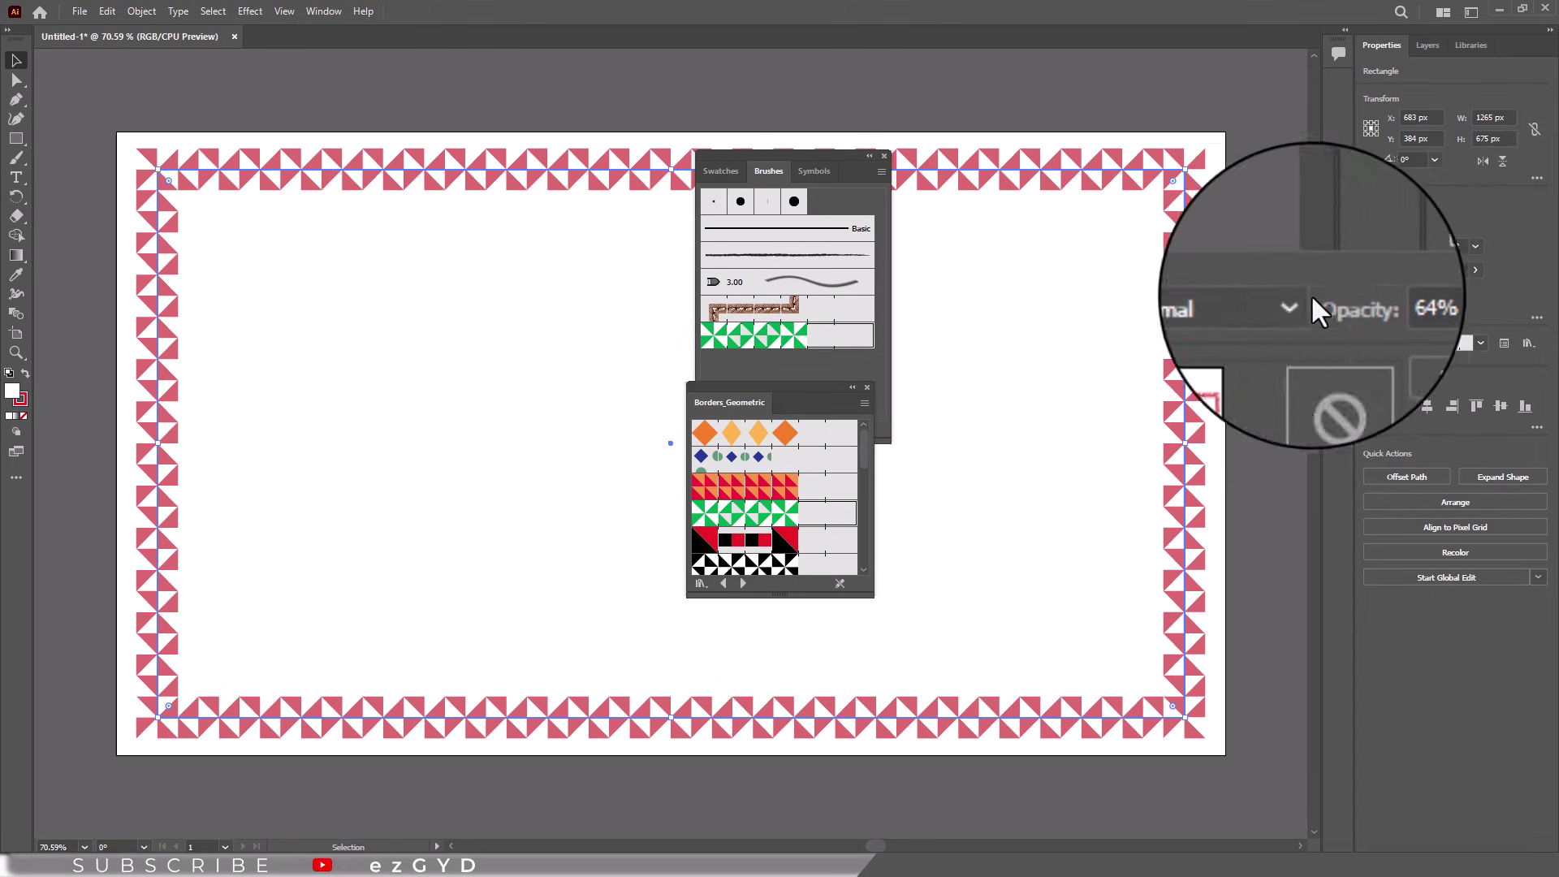
left_click(1267, 300)
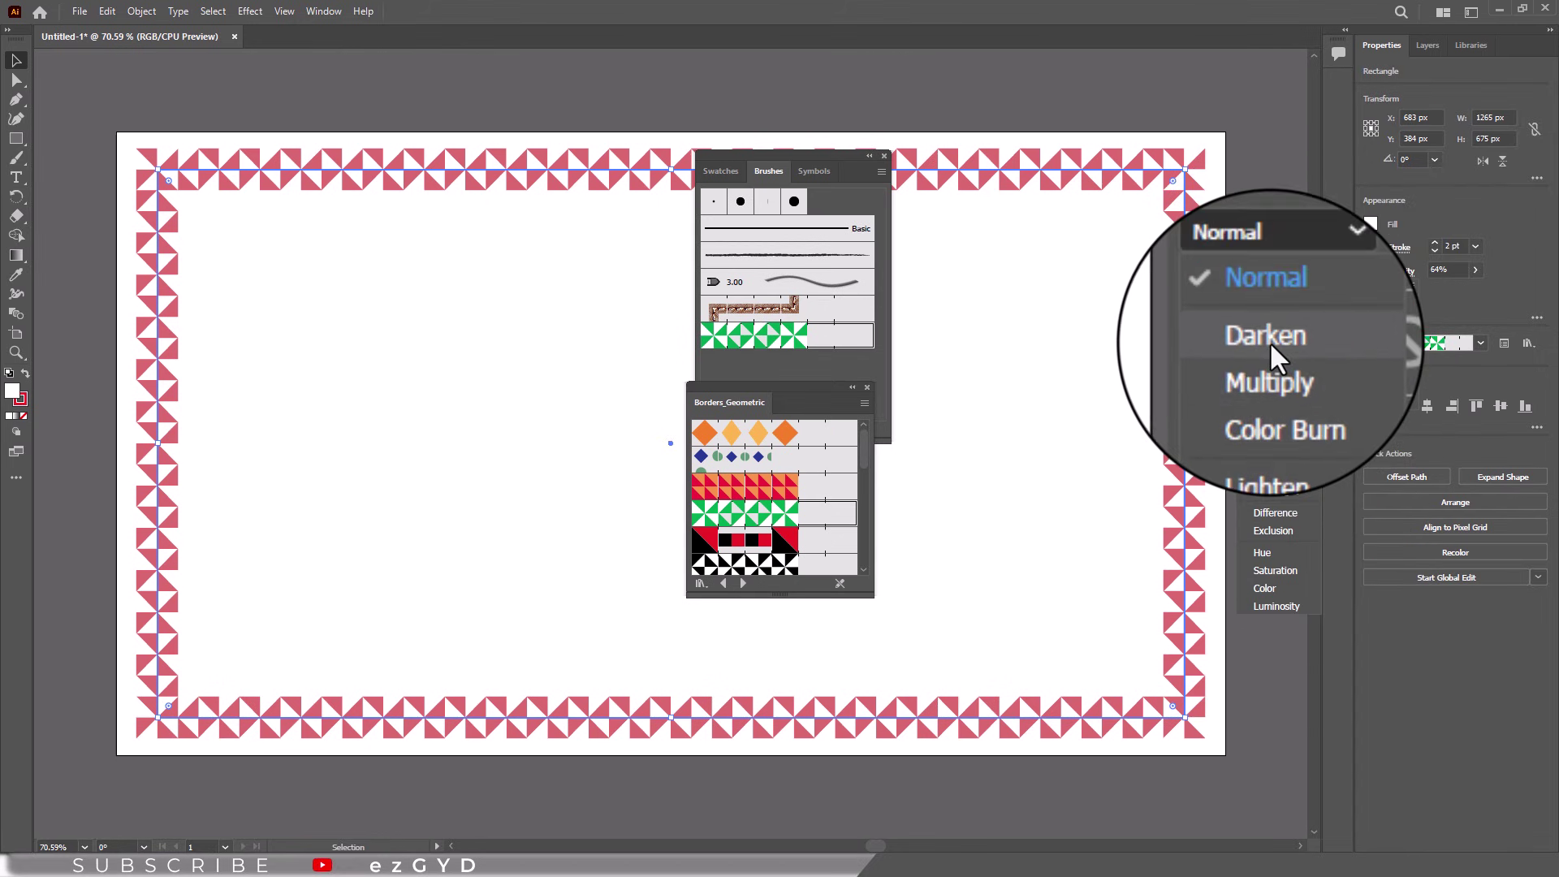
left_click(1467, 301)
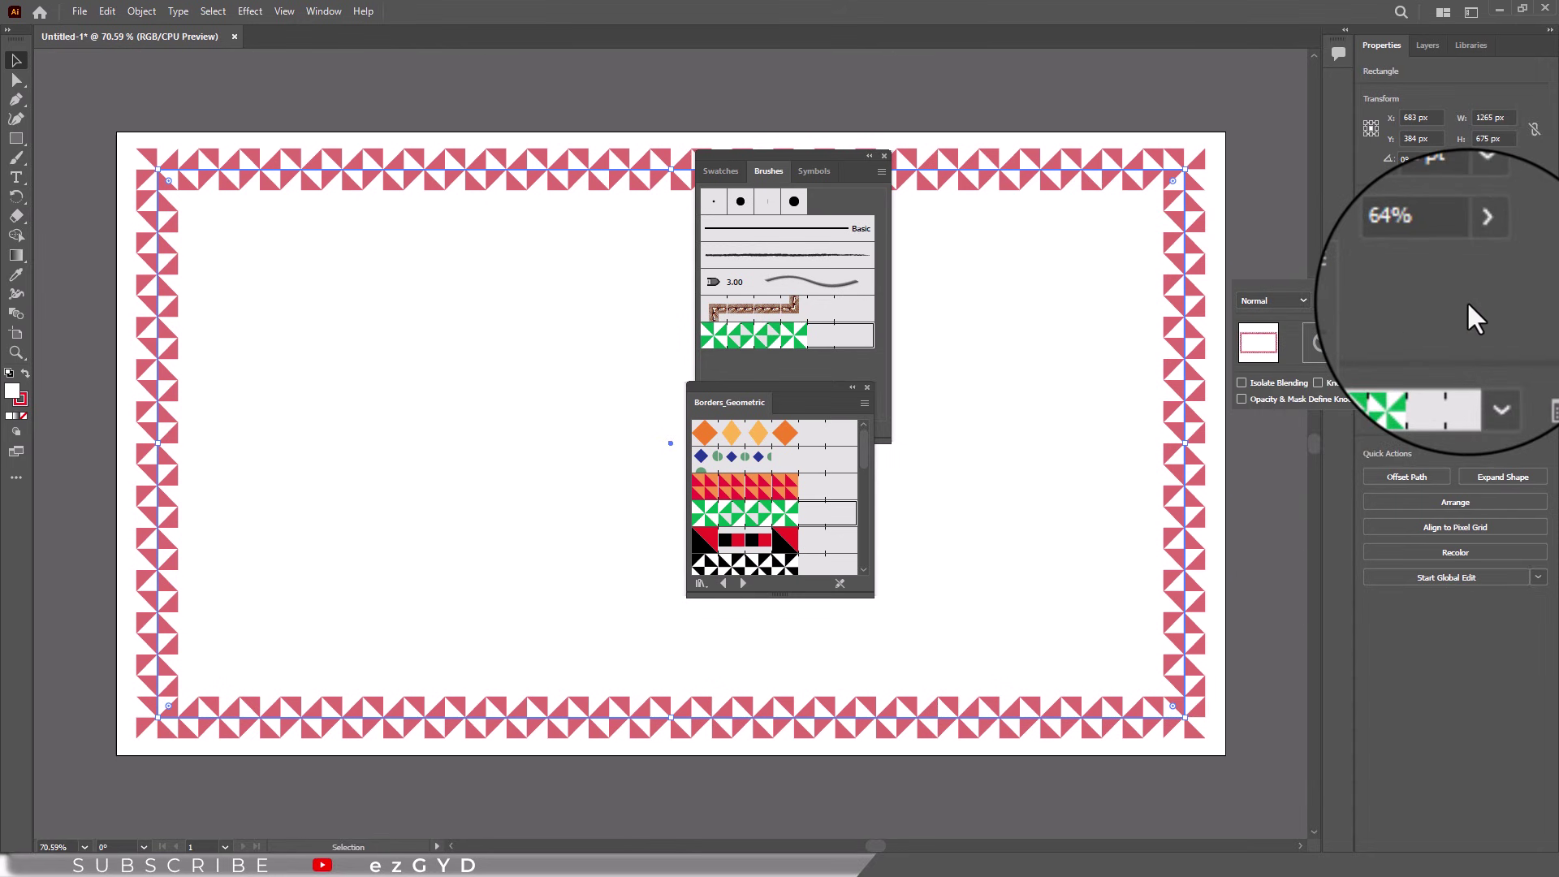
Create Calligraphic Brush 1 at 49 pt with adjusted roundness in the Brushes panel.
key("Escape")
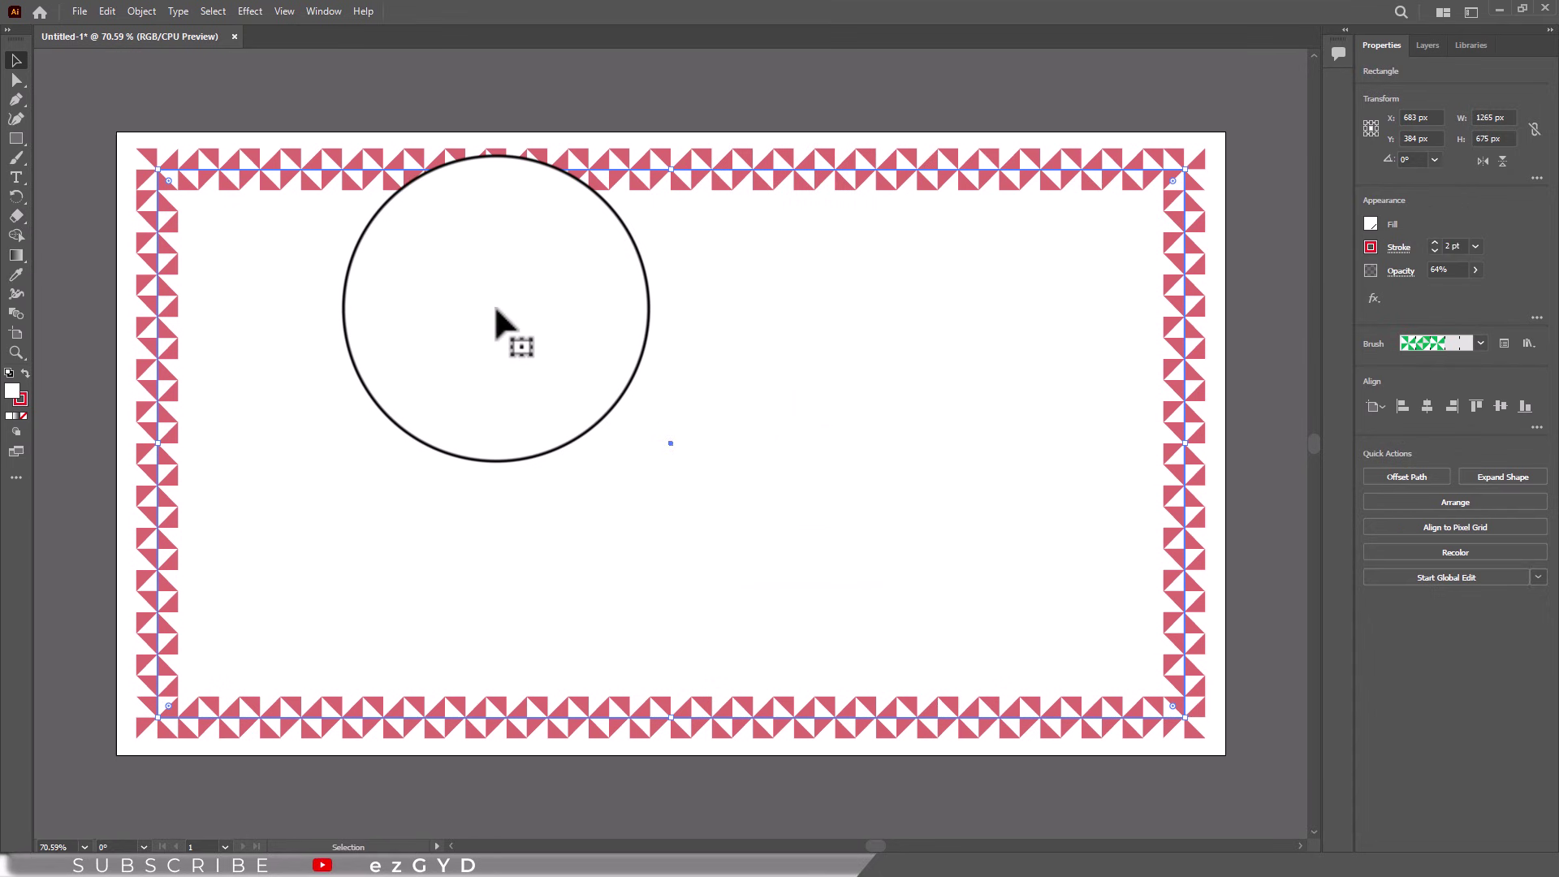
left_click(323, 10)
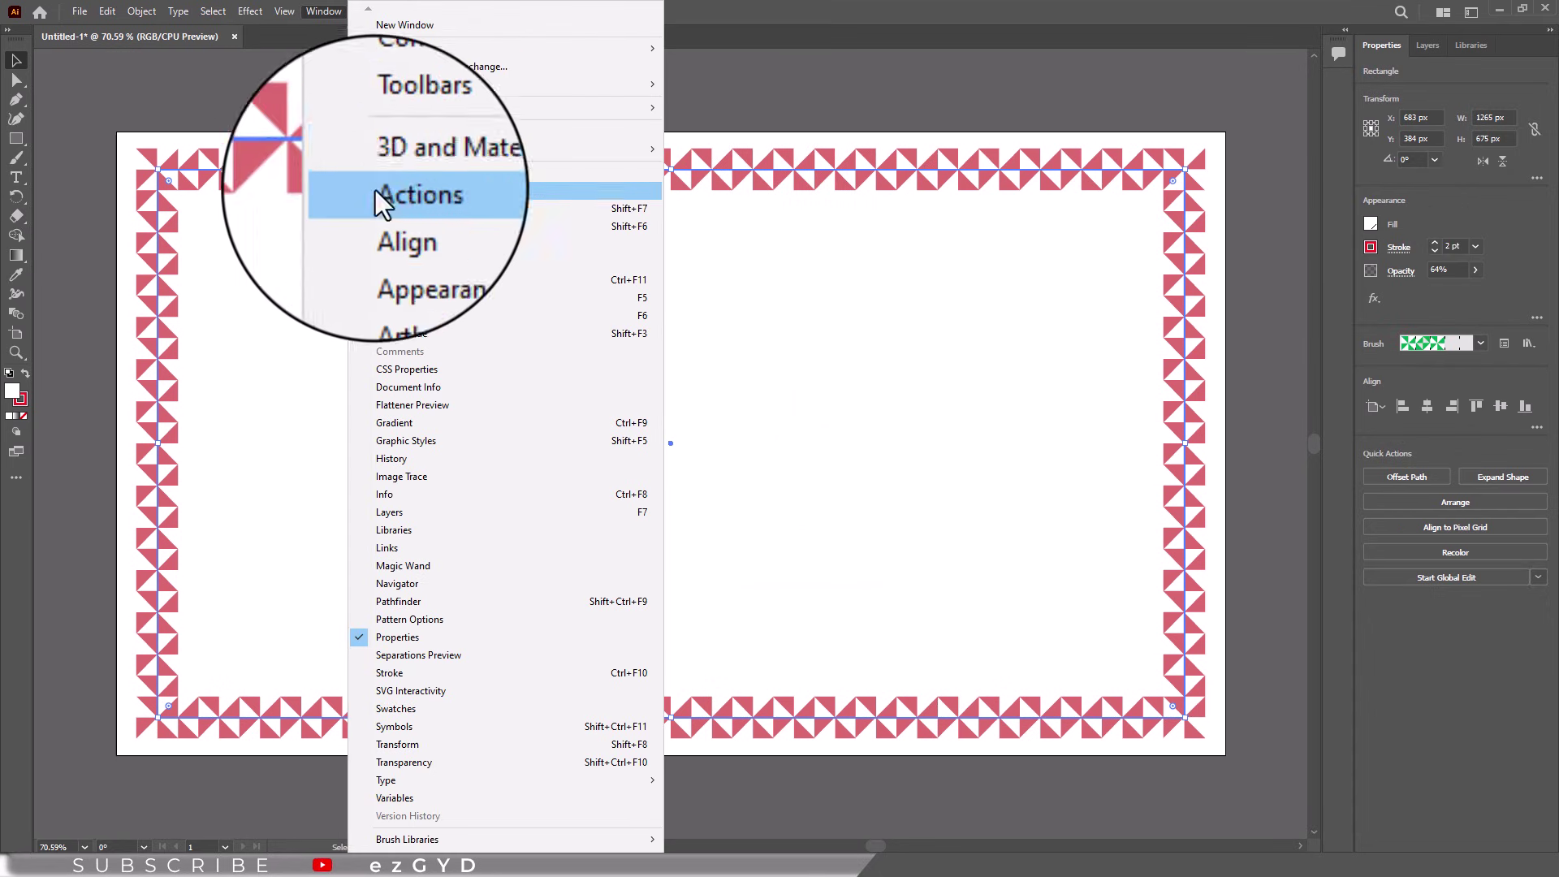
left_click(398, 297)
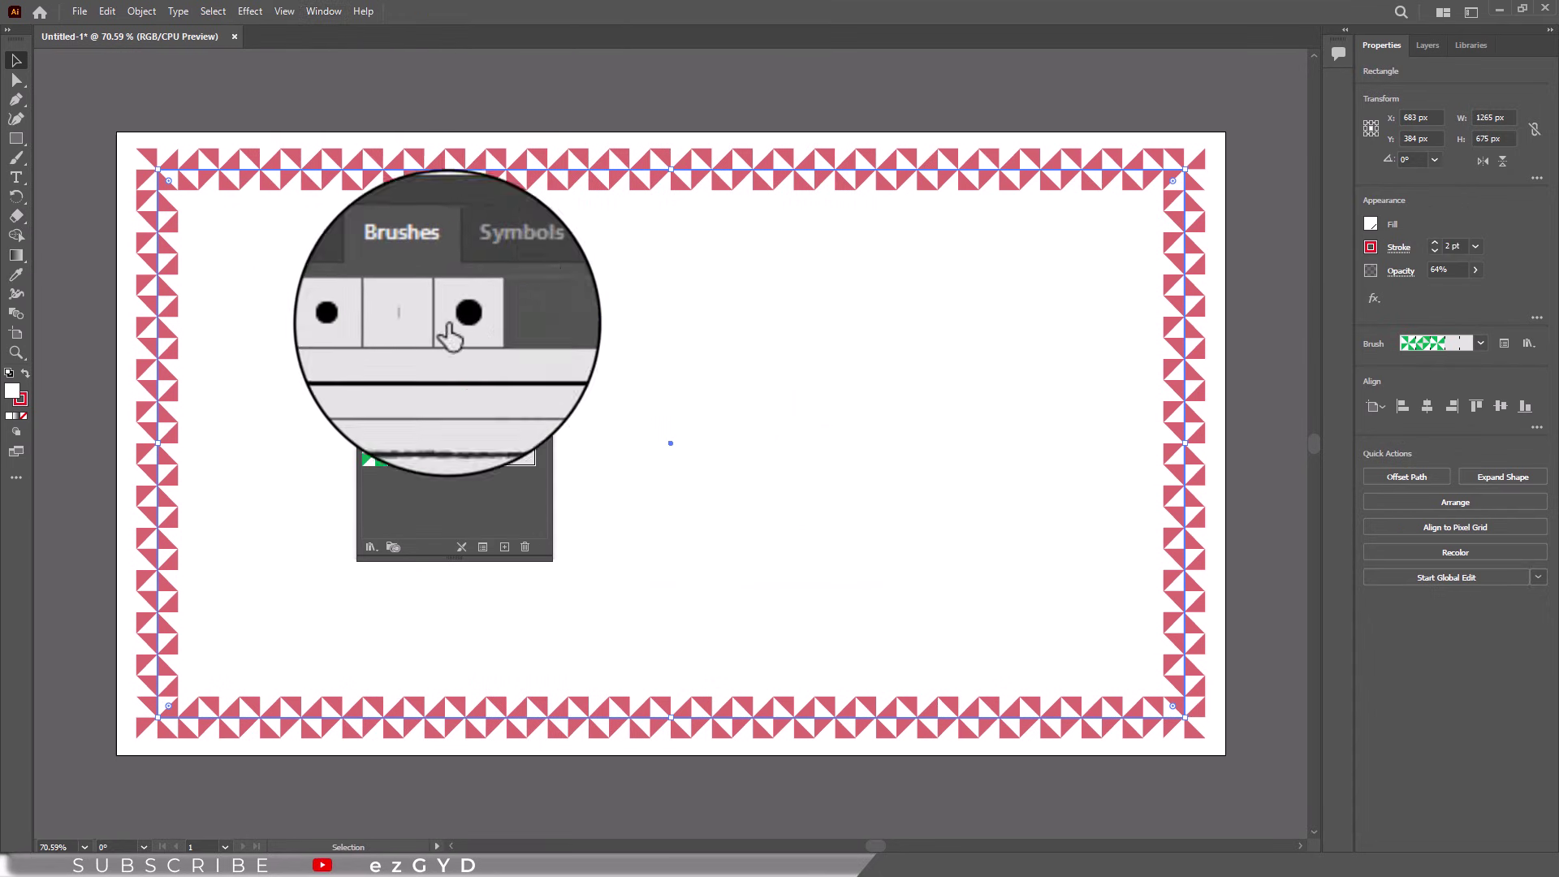
left_click(503, 547)
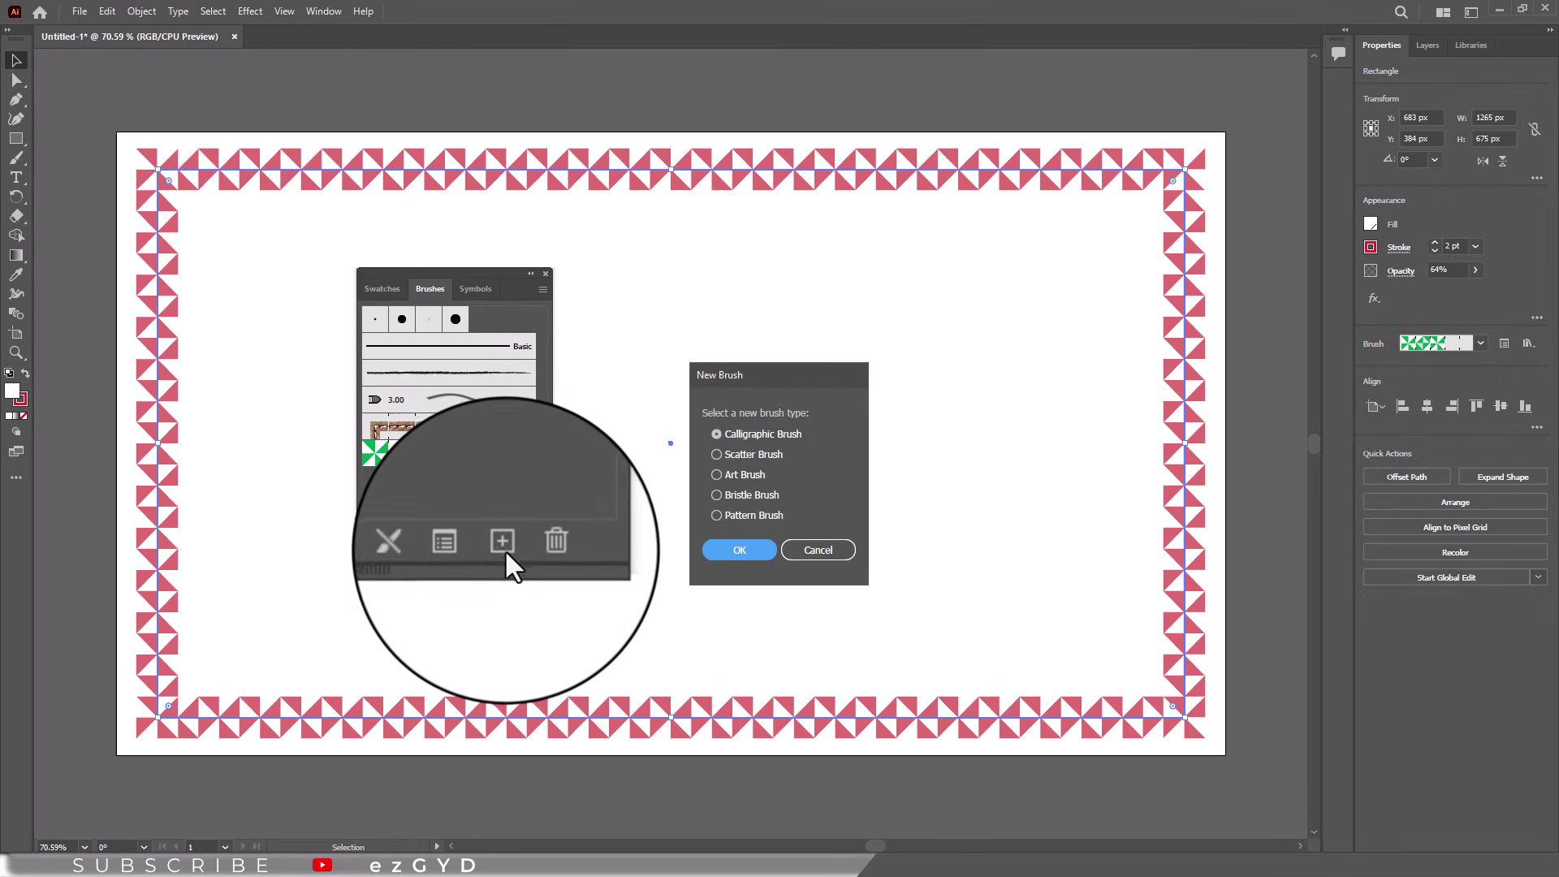
left_click(737, 556)
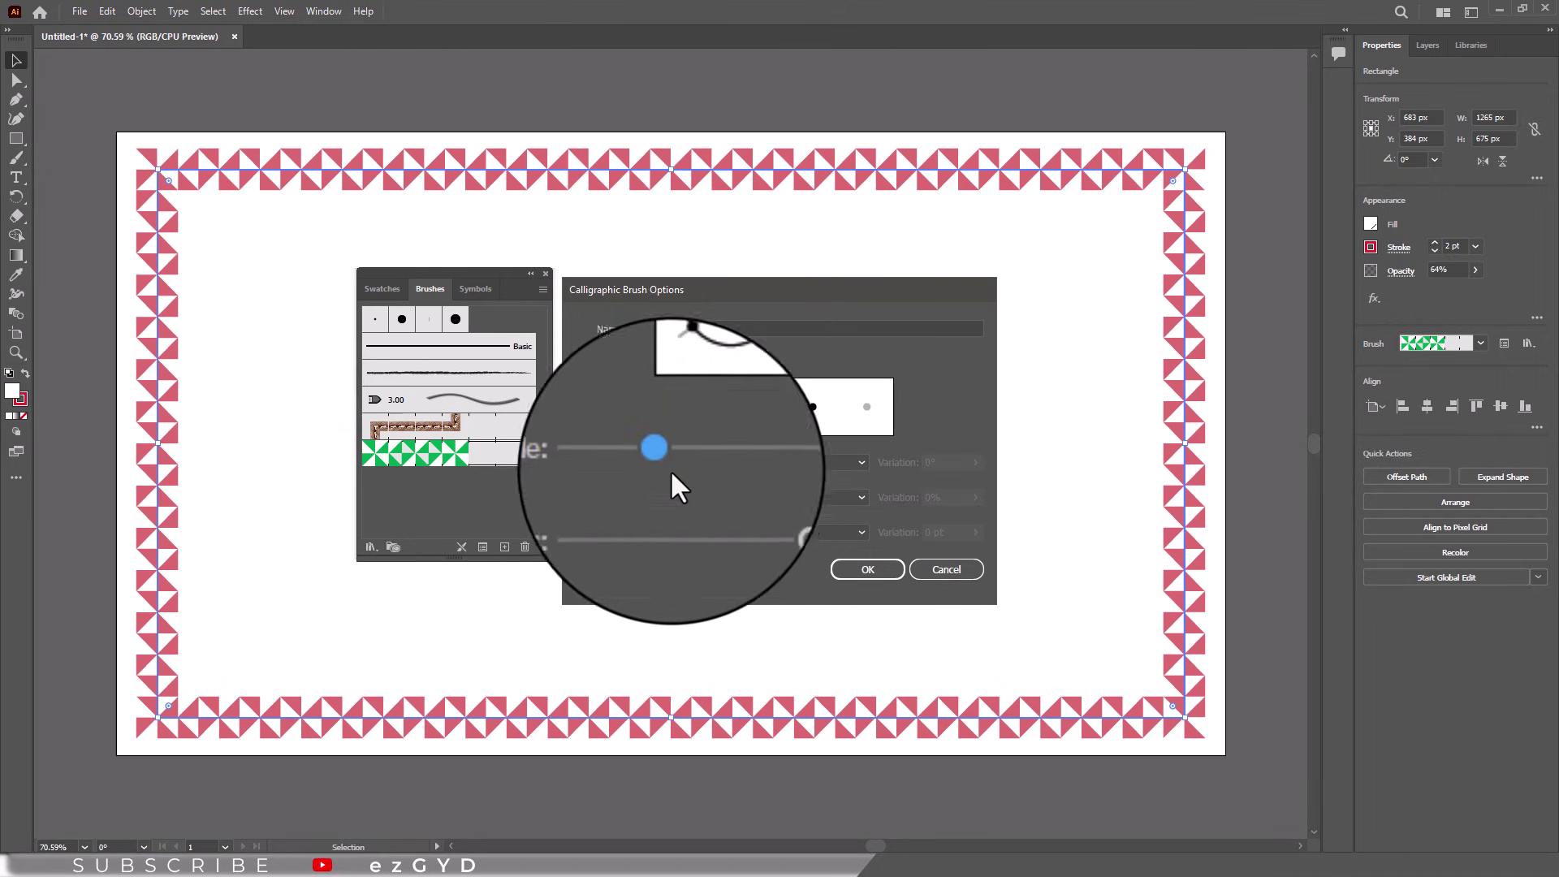
mouse_move(723, 497)
left_mouse_down()
mouse_move(681, 497)
mouse_move(713, 496)
mouse_move(658, 528)
mouse_move(692, 530)
mouse_move(653, 539)
left_mouse_up()
left_click(838, 573)
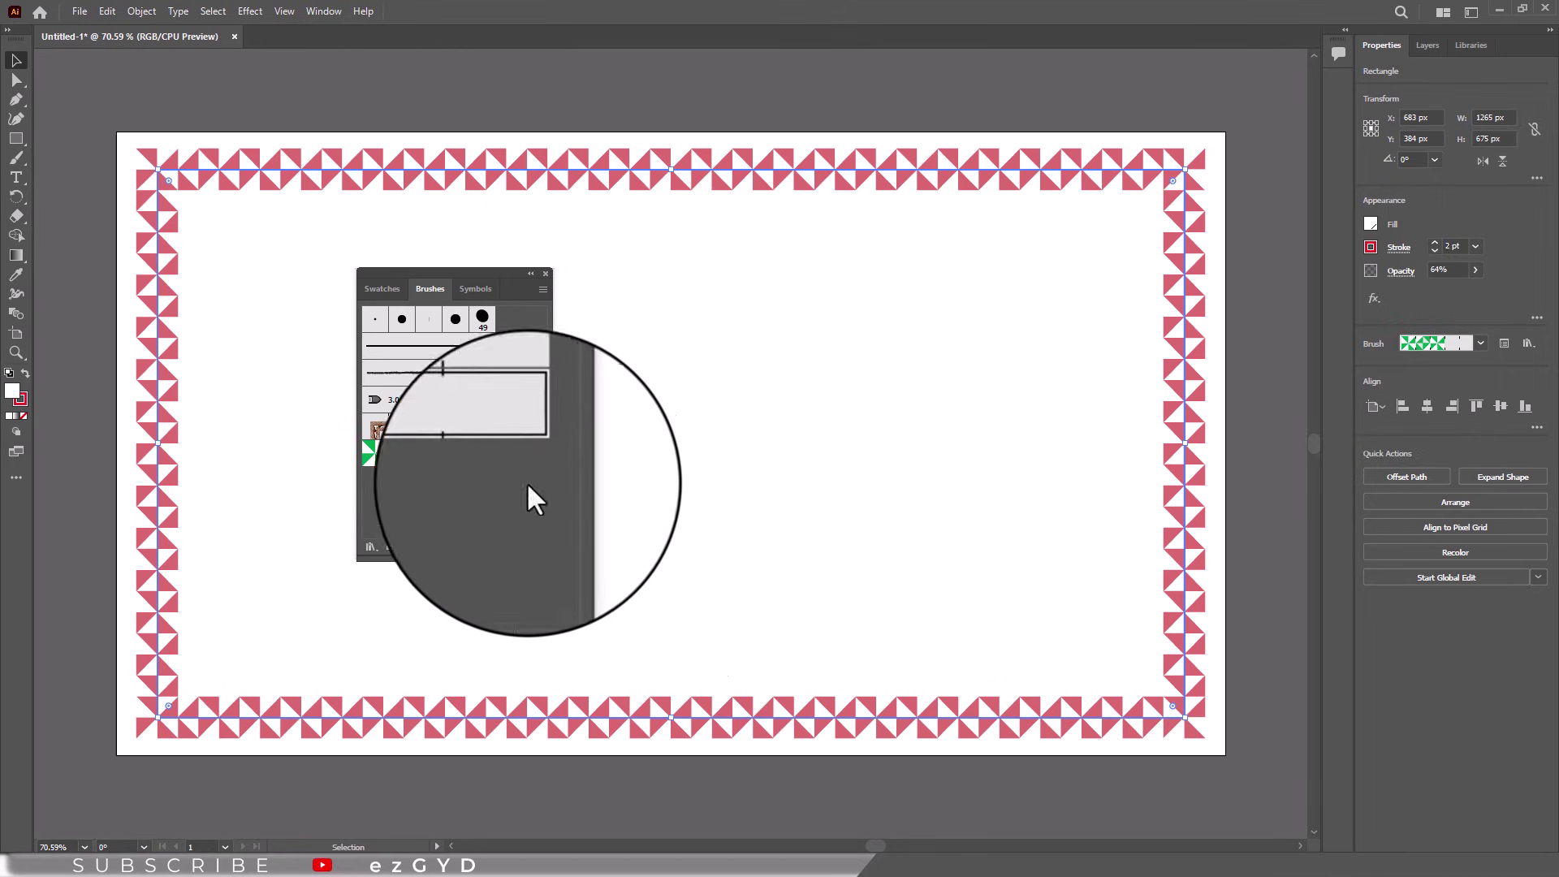
Start saving the brushes as a library, then cancel the save.
left_click(367, 548)
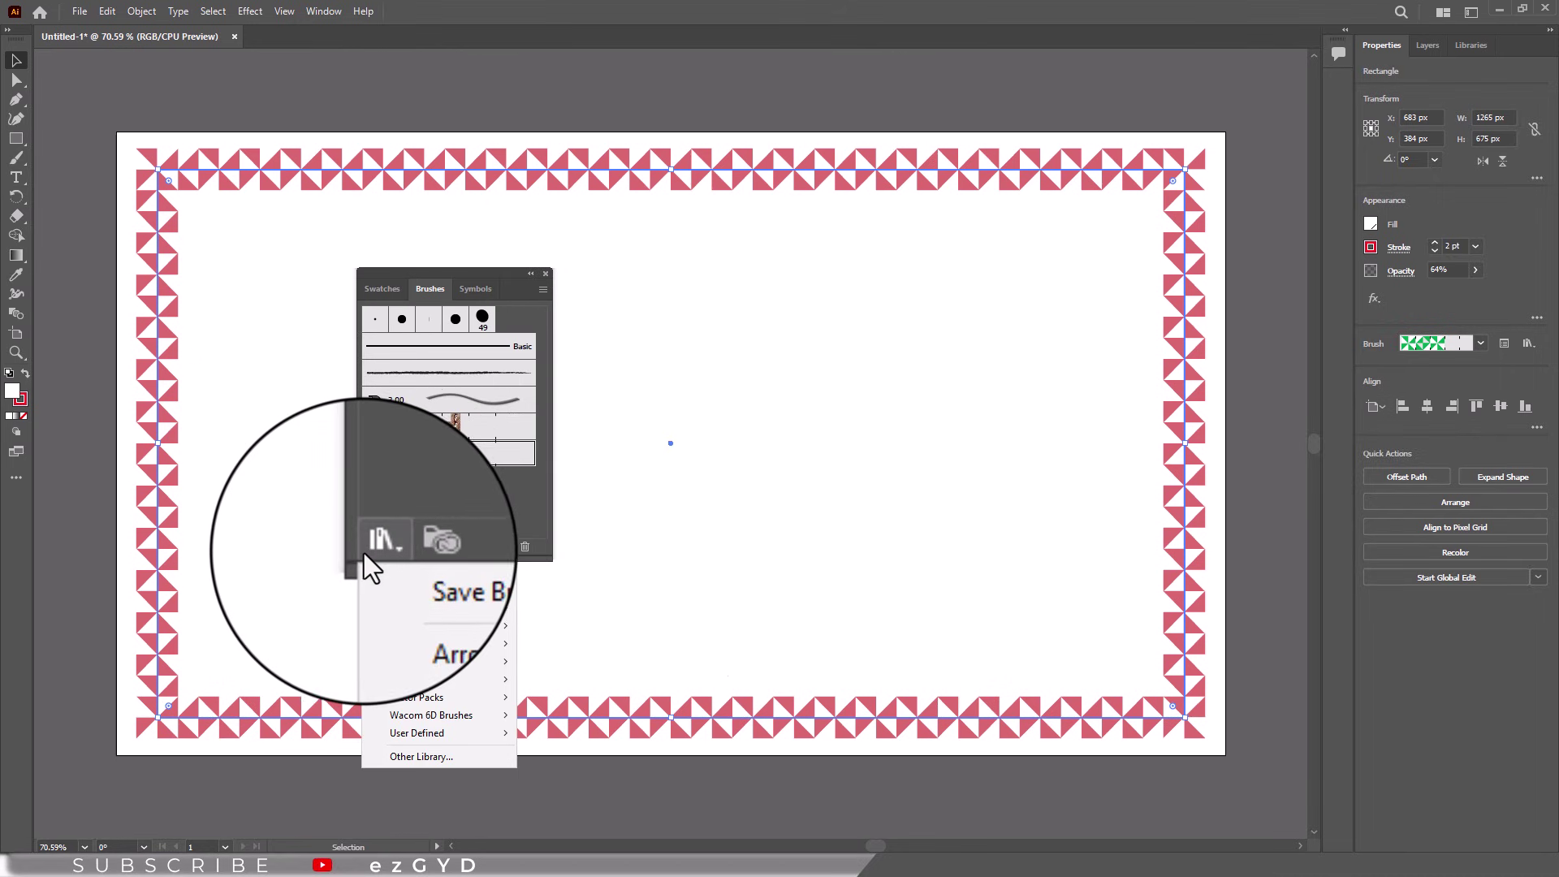
left_click(437, 569)
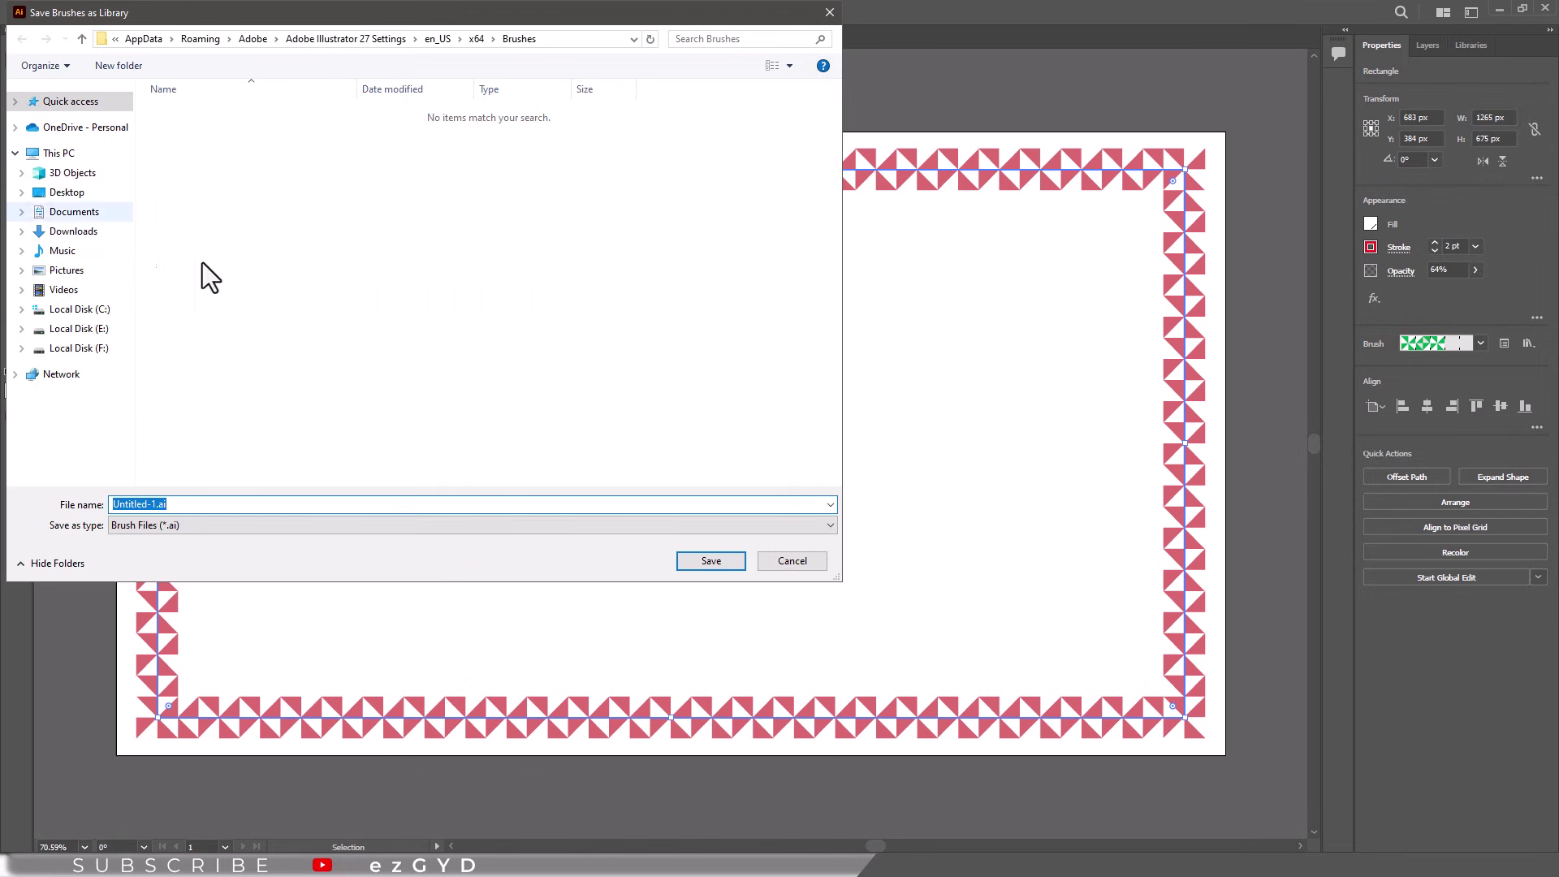
left_click(806, 562)
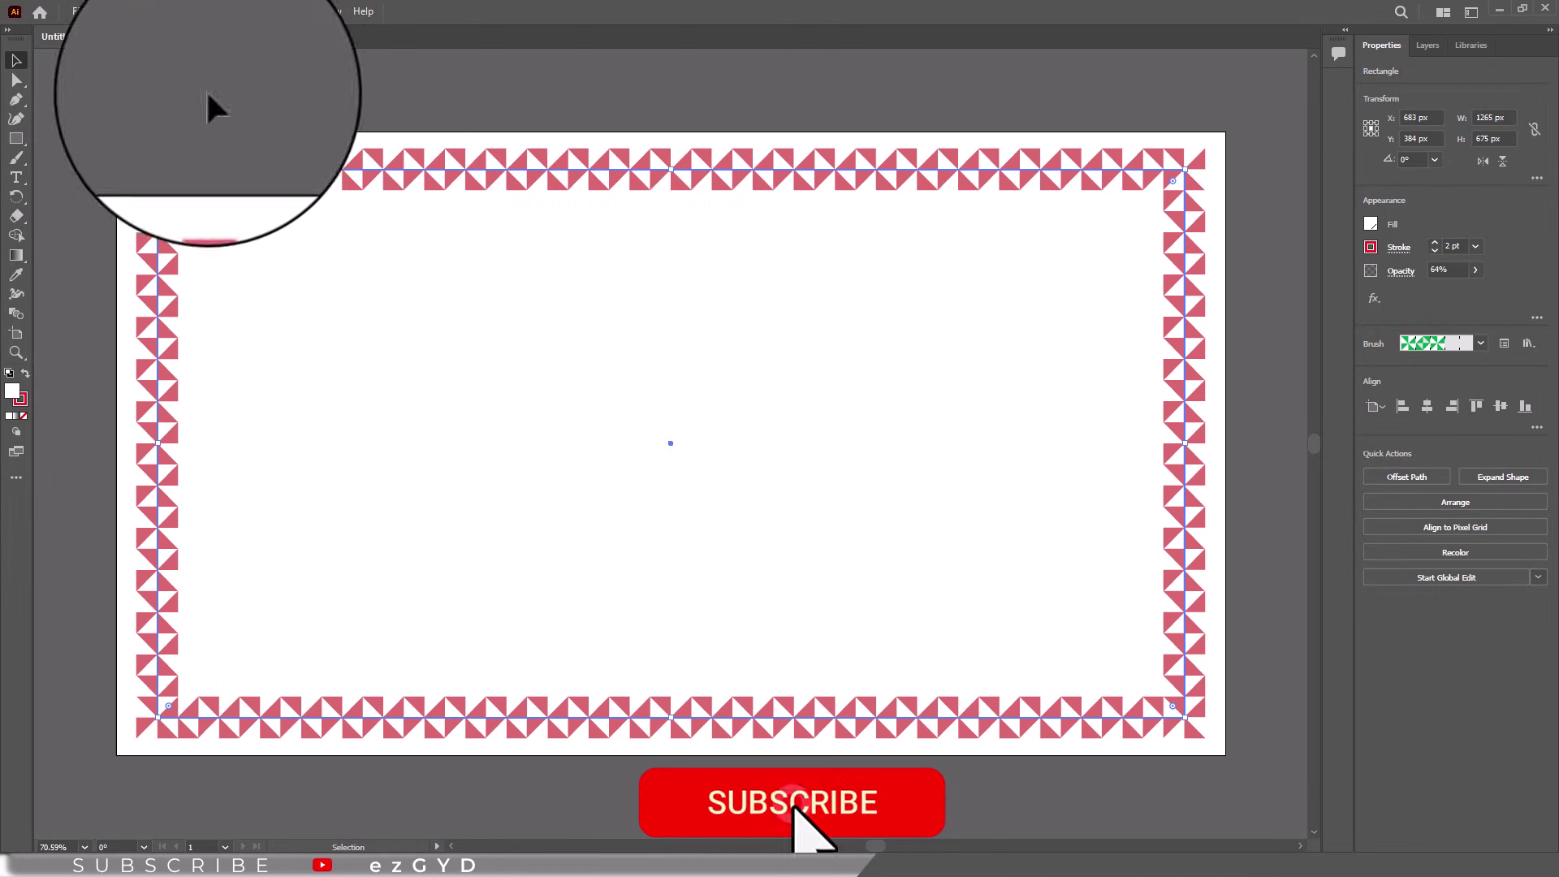
Lock the border rectangle with Object > Lock > Selection.
left_click(134, 11)
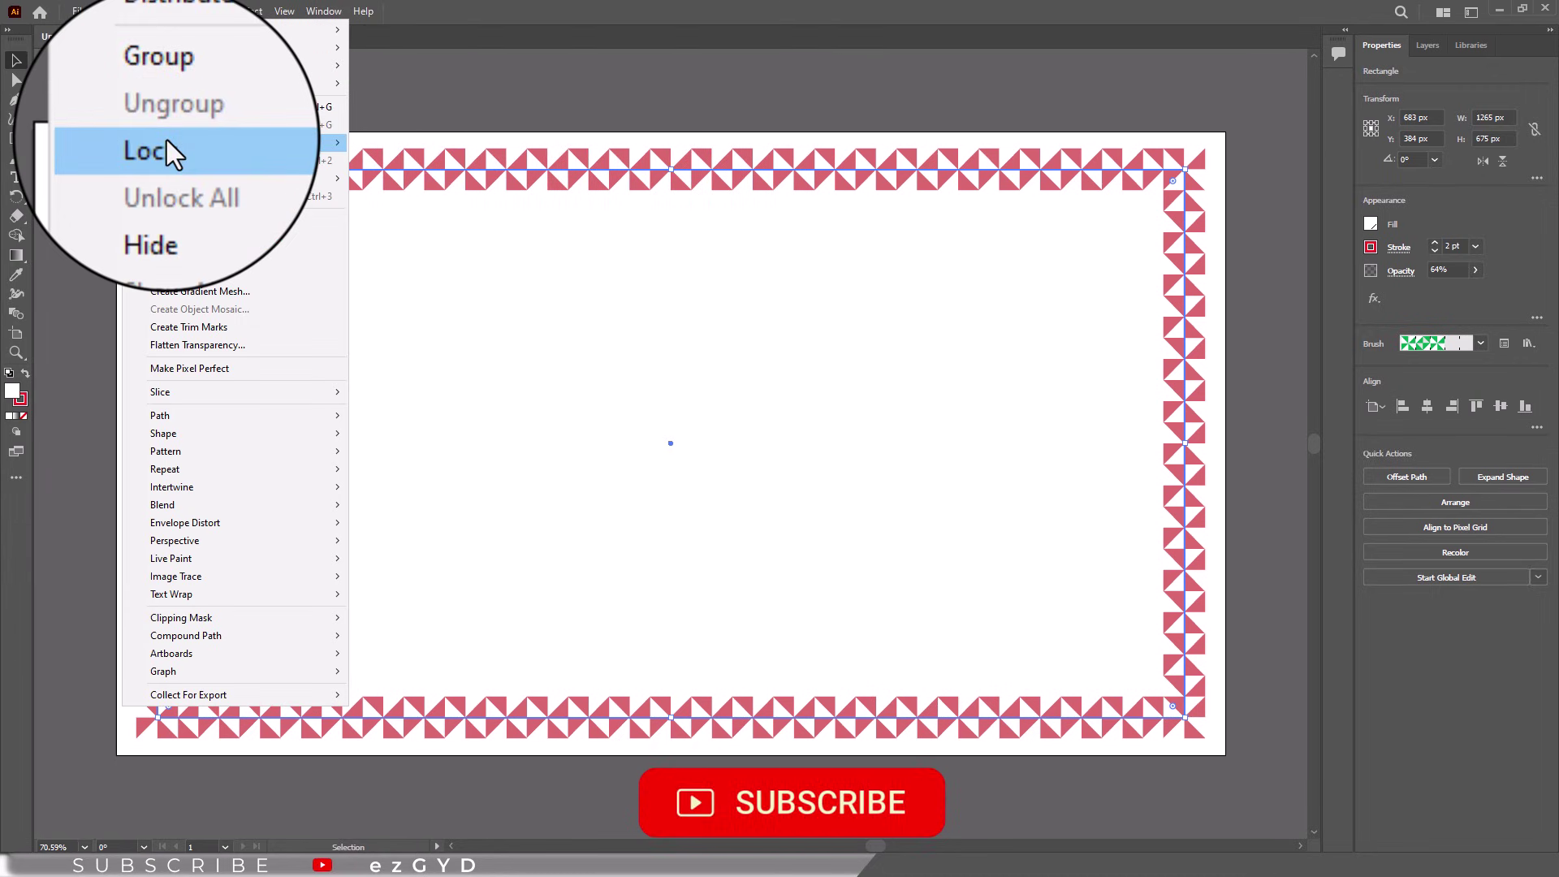
mouse_move(304, 148)
left_click(374, 148)
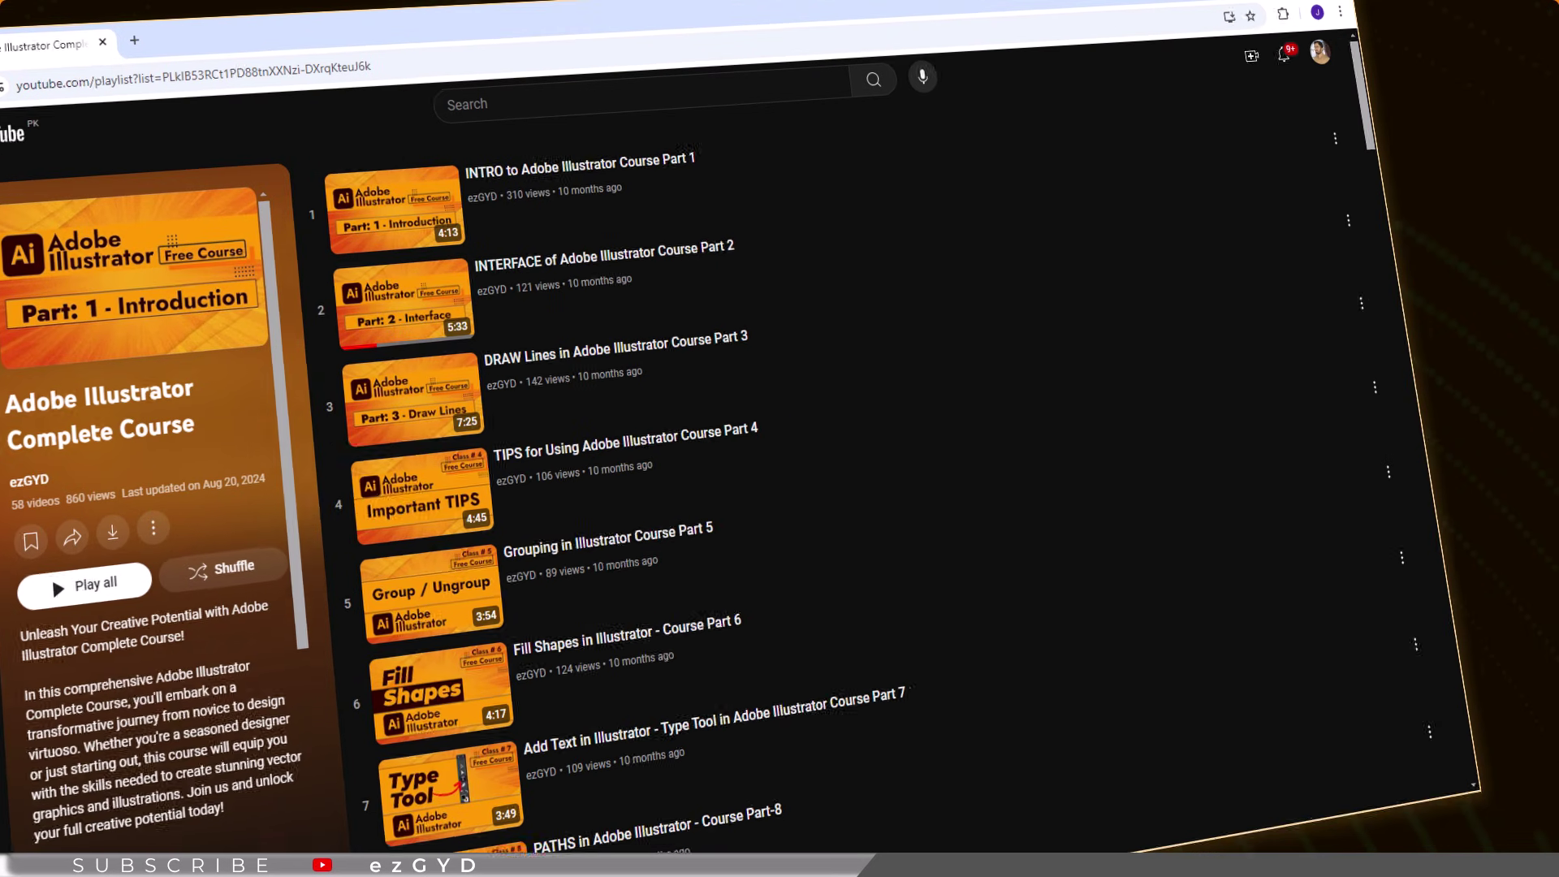
Scroll the 58-video Adobe Illustrator Complete Course playlist down to Character Panel Part 15.
scroll(617, 447, "down", 5)
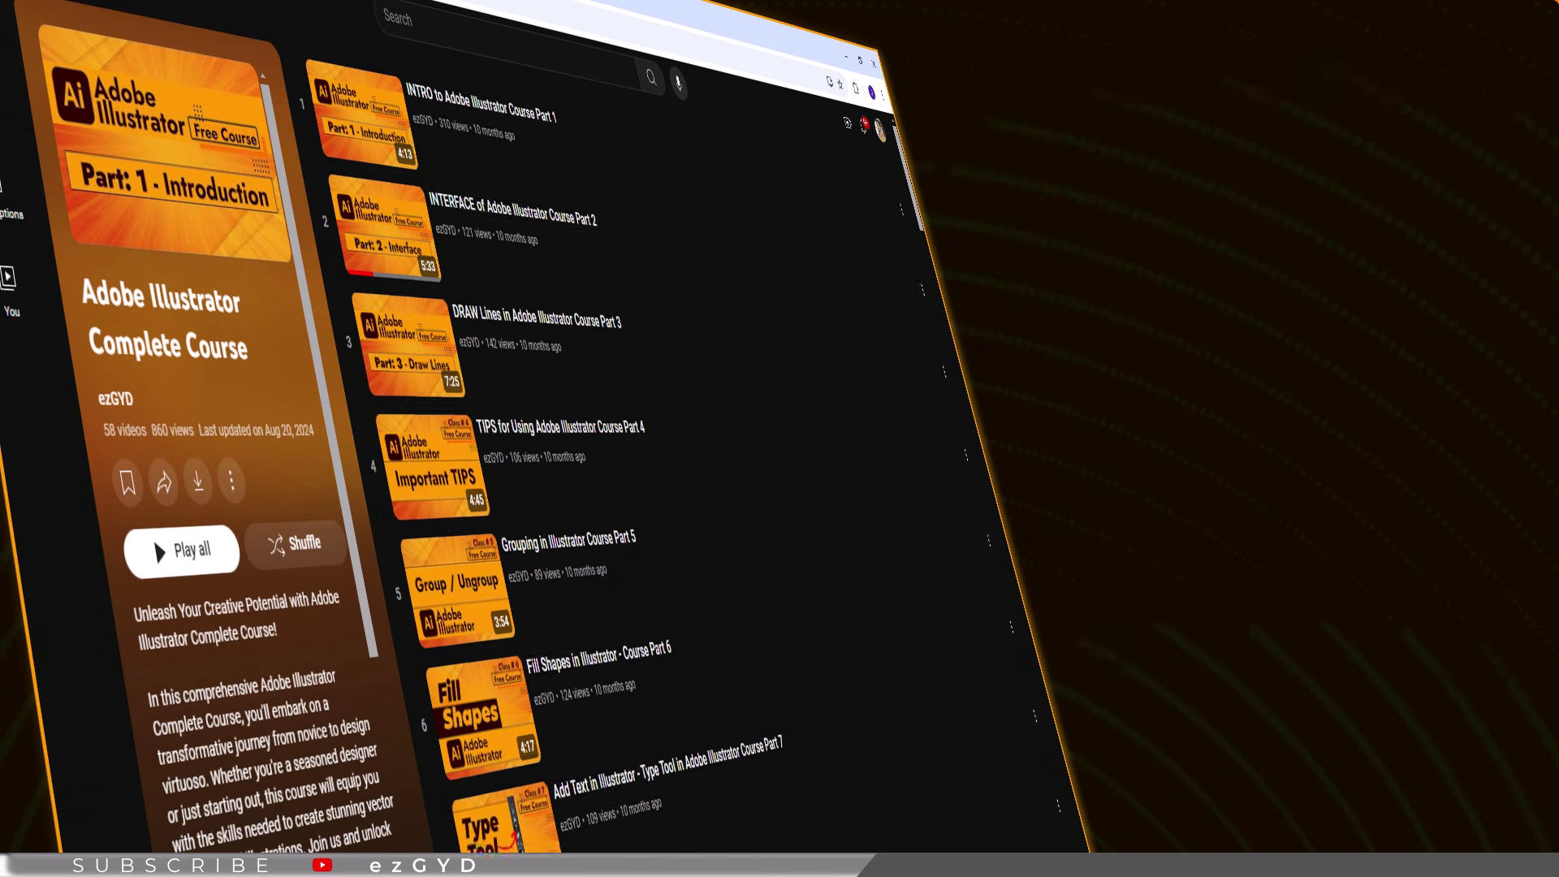
scroll(617, 447, "down", 5)
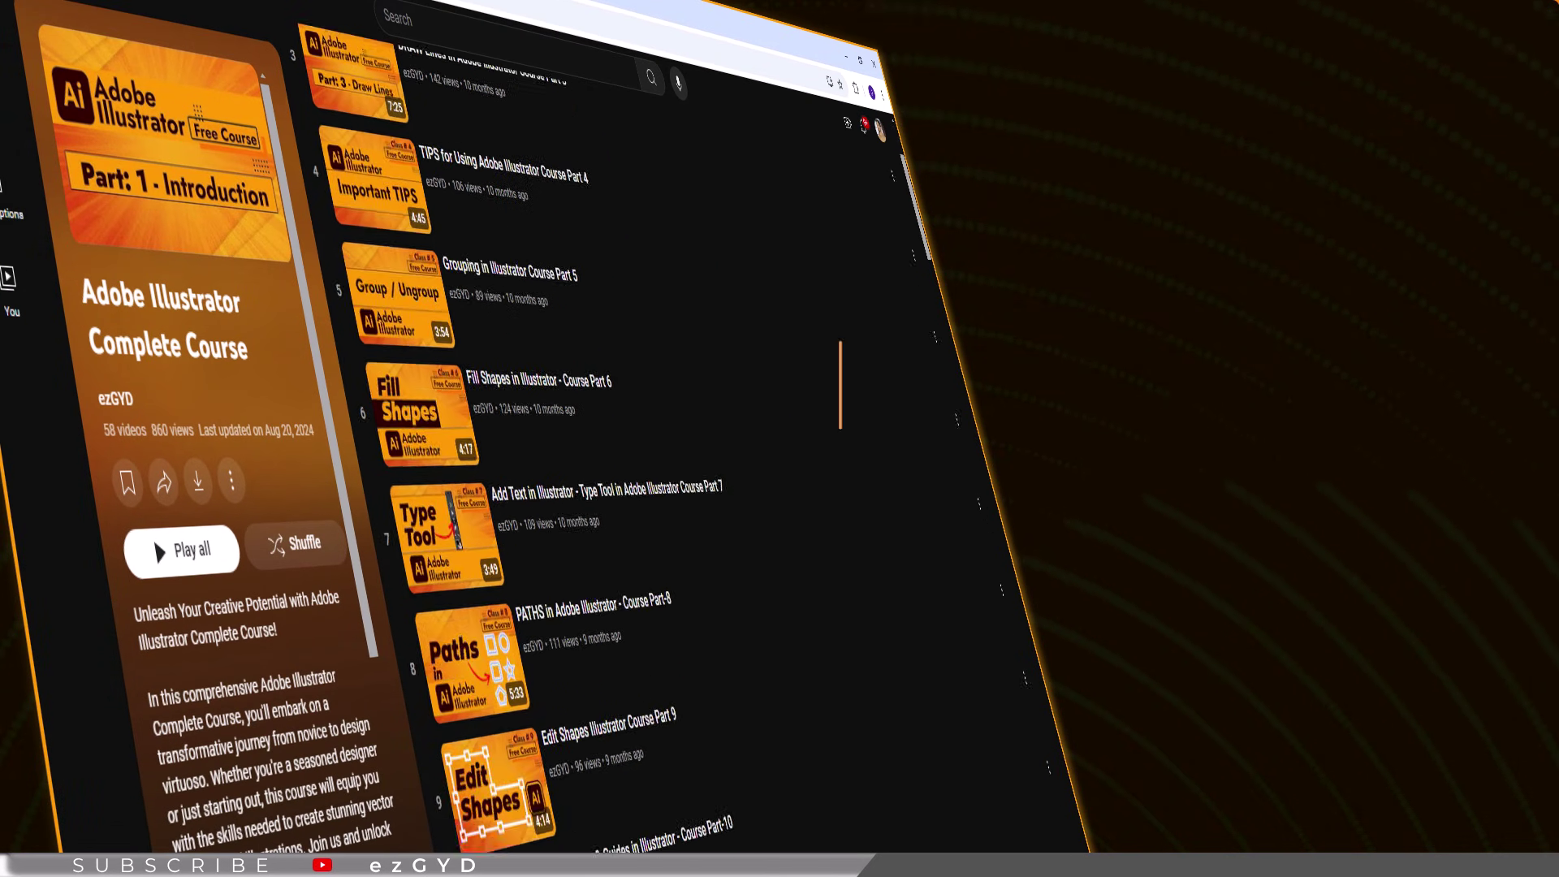
scroll(617, 446, "down", 5)
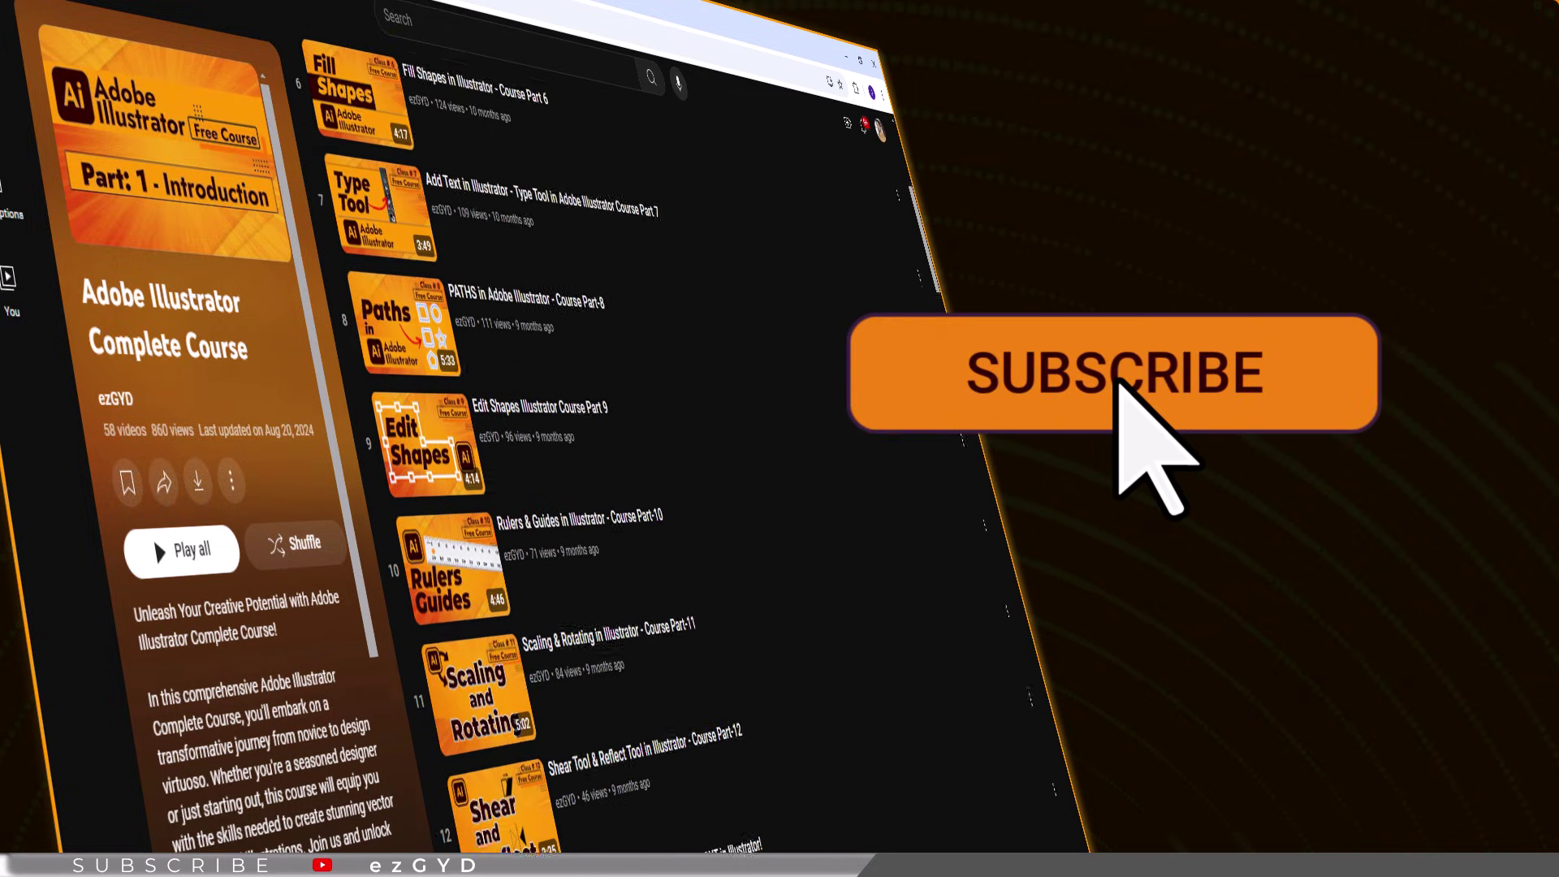
scroll(617, 446, "down", 5)
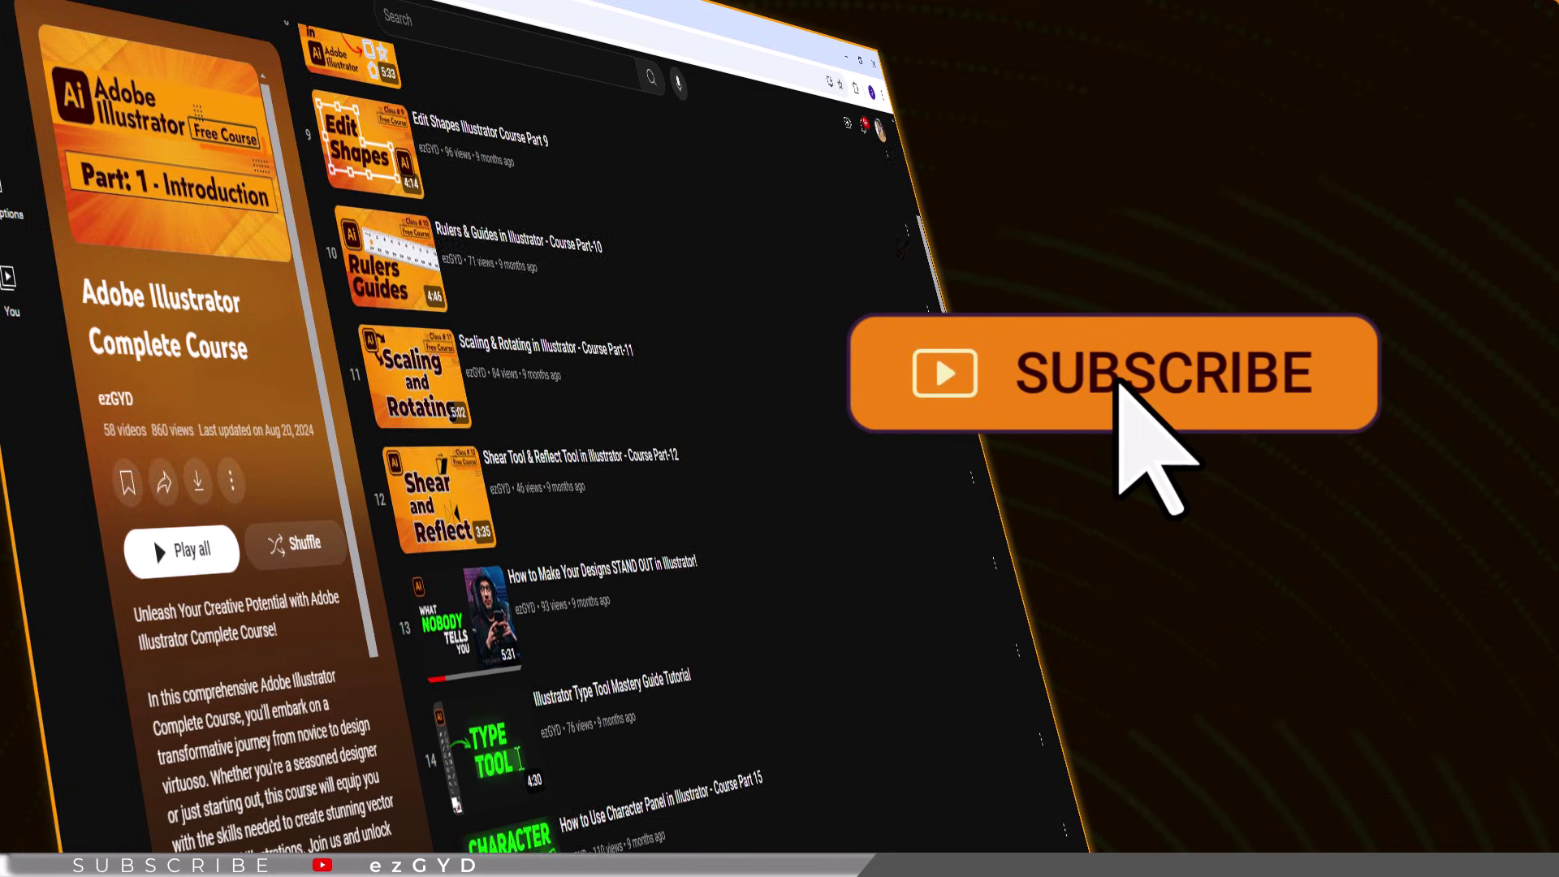